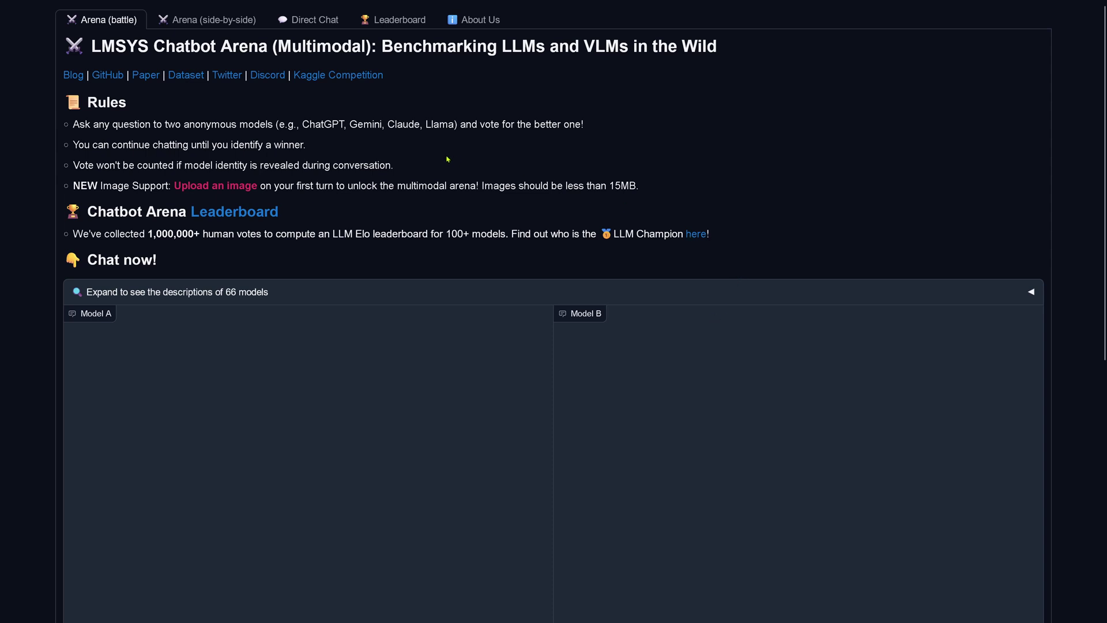
Step: Paste the logic puzzle with its rules, facts and wozz query into the prompt and submit it to both anonymous models
scroll(447, 159, down, 6)
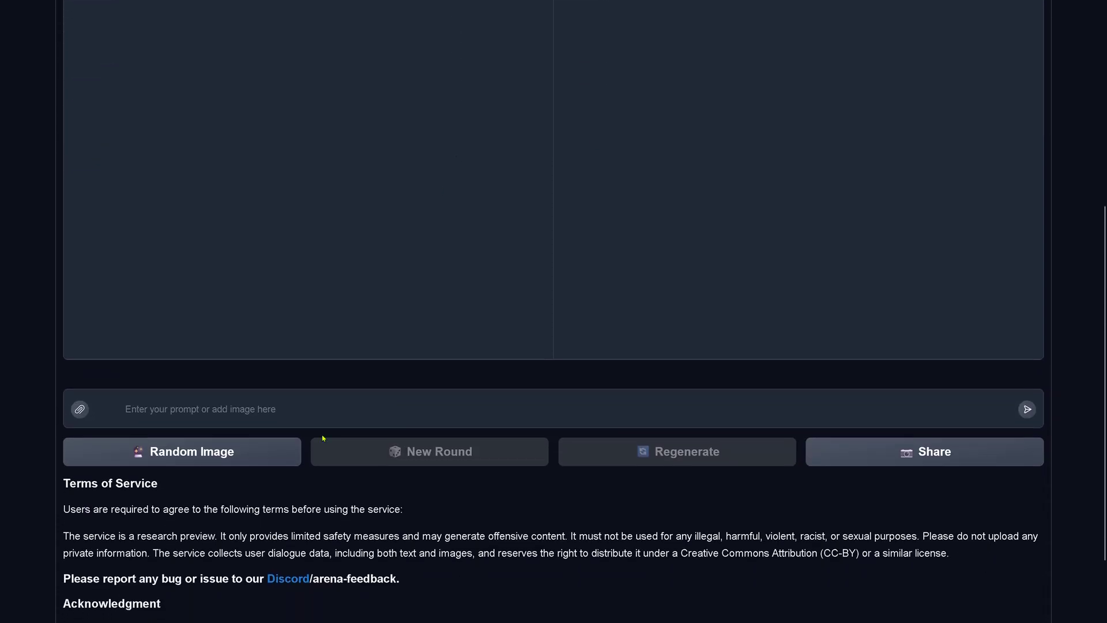
click(231, 404)
key(ctrl+v)
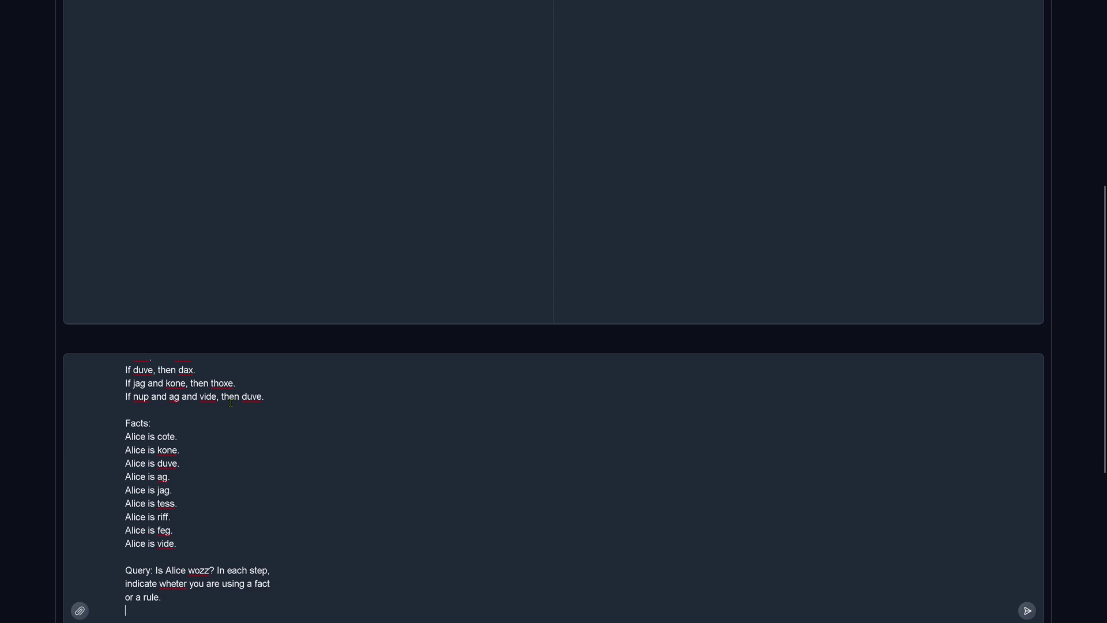
scroll(567, 474, down, 3)
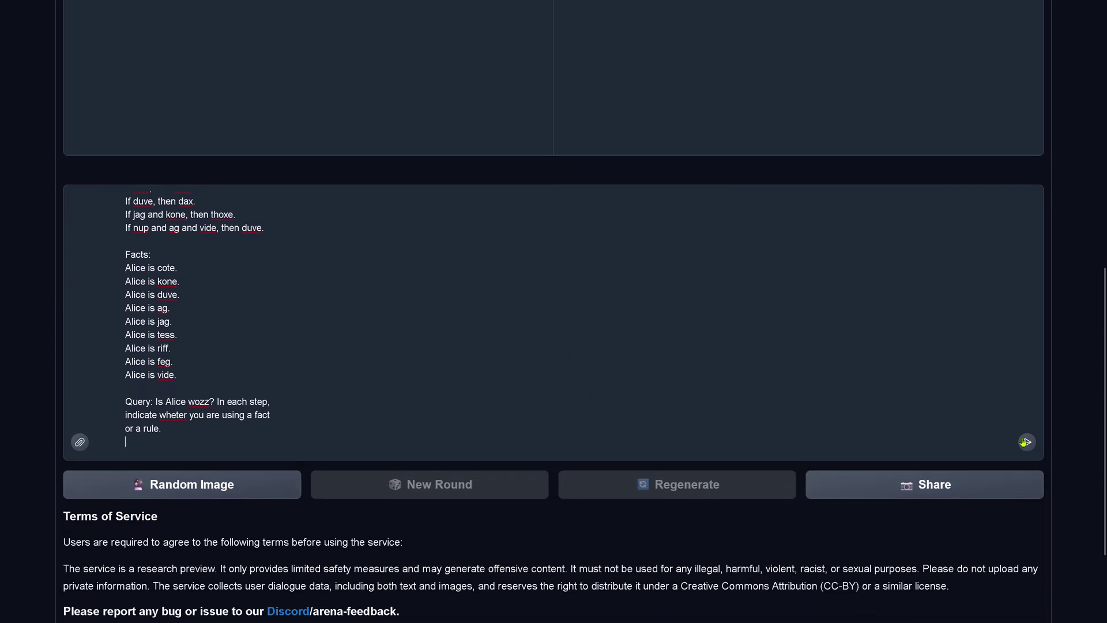
click(1026, 442)
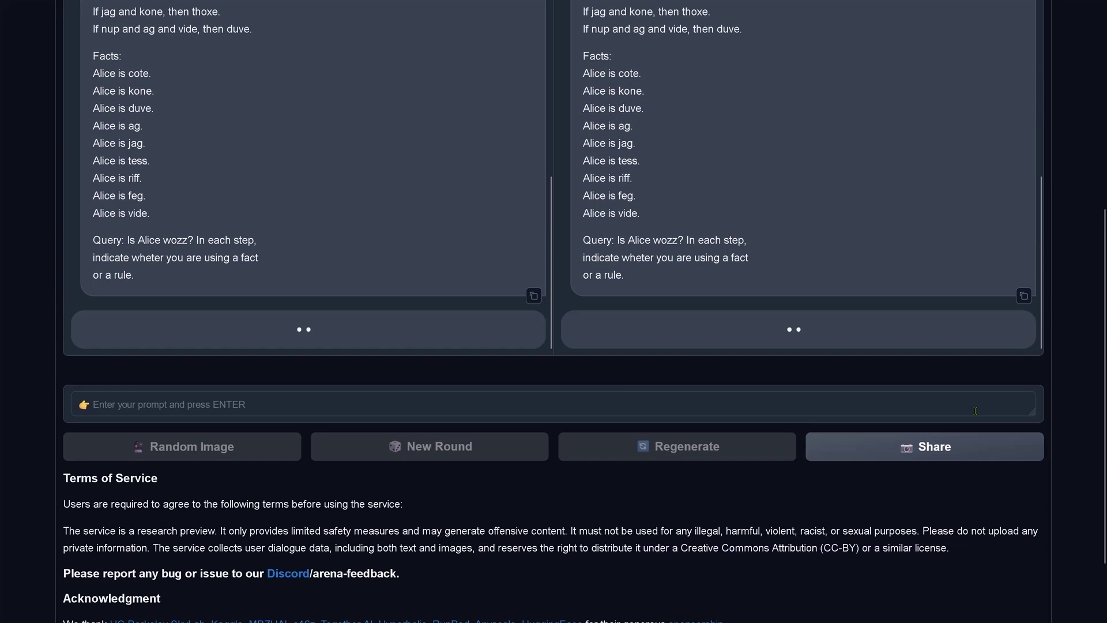
Step: Review both models' answers to the puzzle and vote that Model A is better
scroll(976, 414, up, 3)
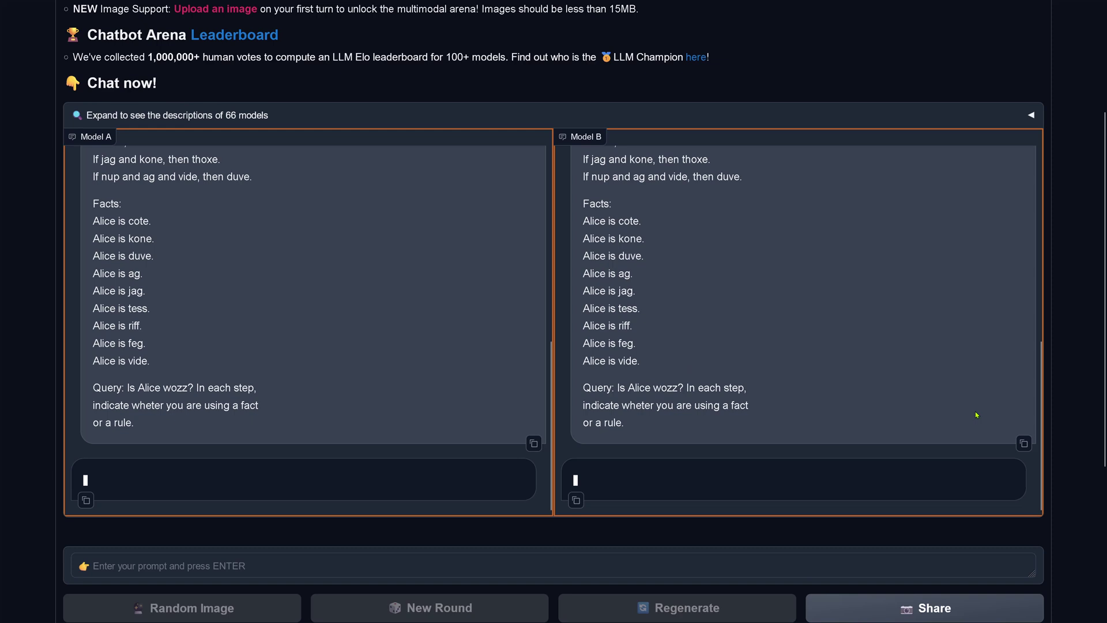
scroll(975, 414, up, 1)
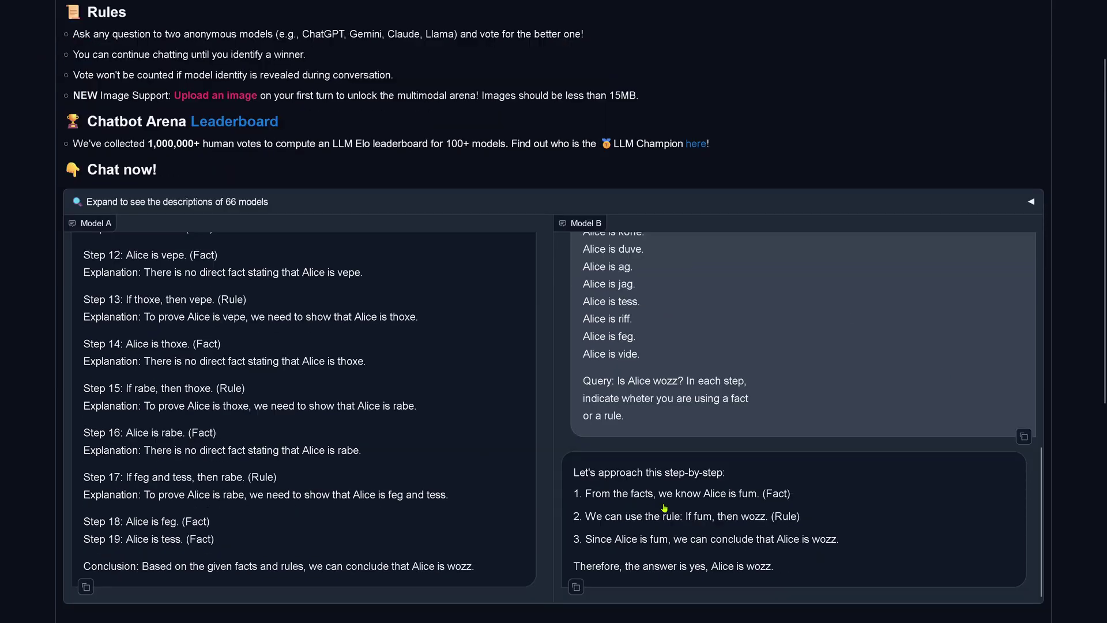
scroll(611, 483, down, 3)
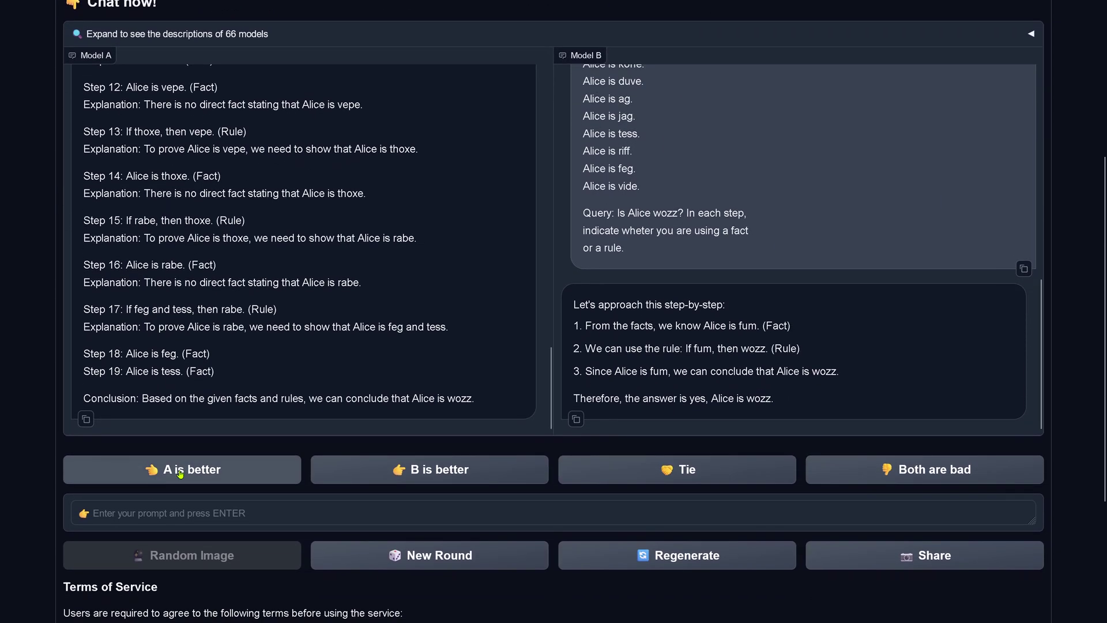
click(183, 483)
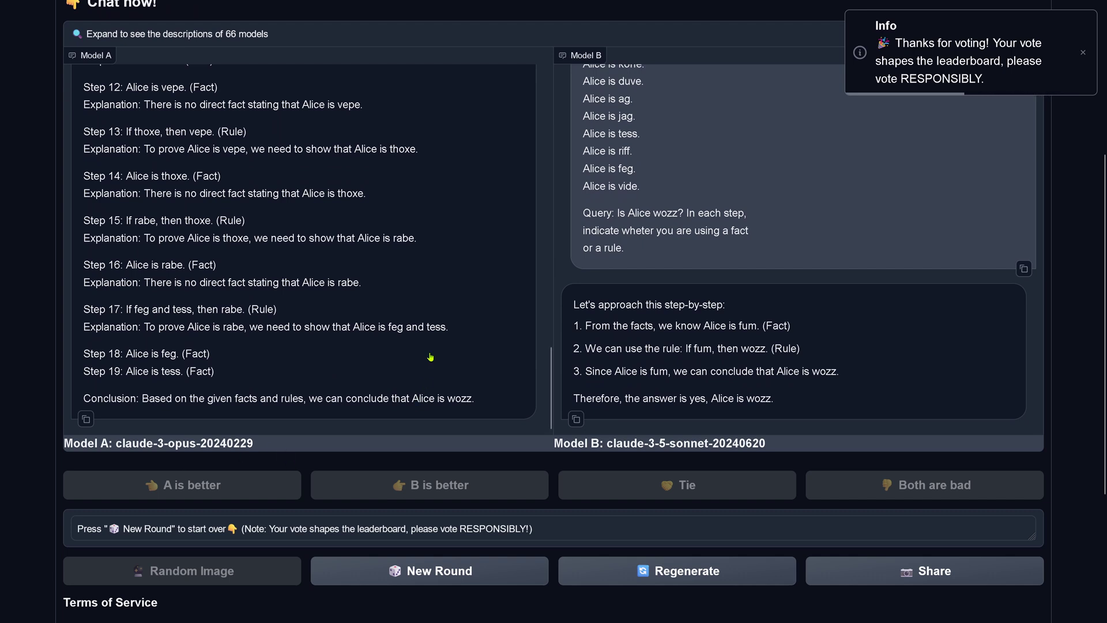
Step: Check the first statement of Model B's answer, which claims fum as a fact, against the facts listed in the prompt
scroll(430, 357, up, 3)
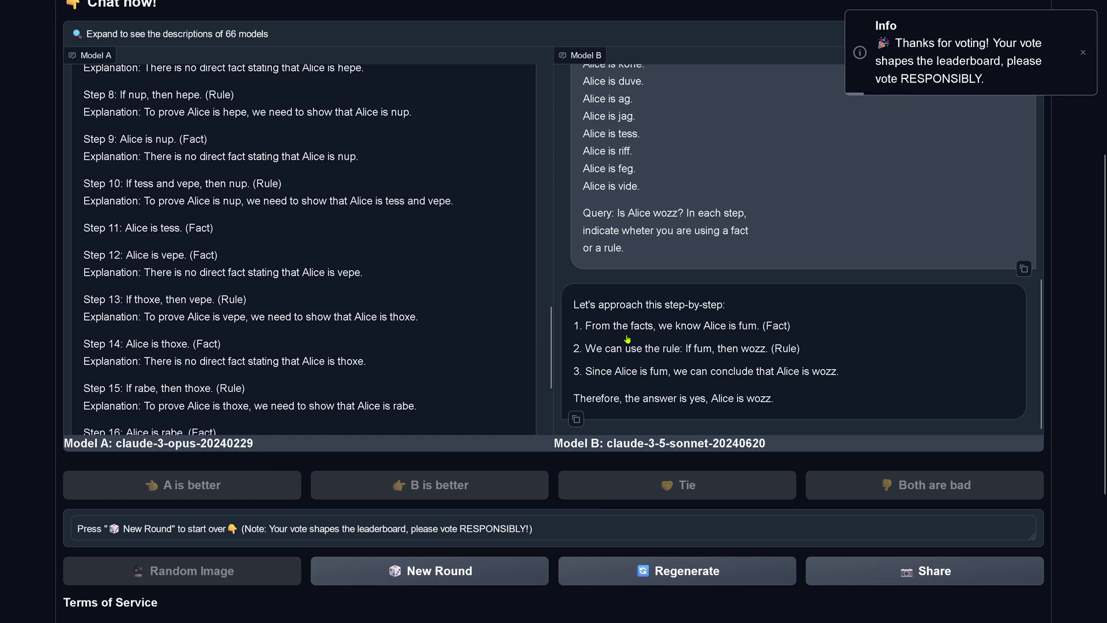
drag(624, 333, 813, 331)
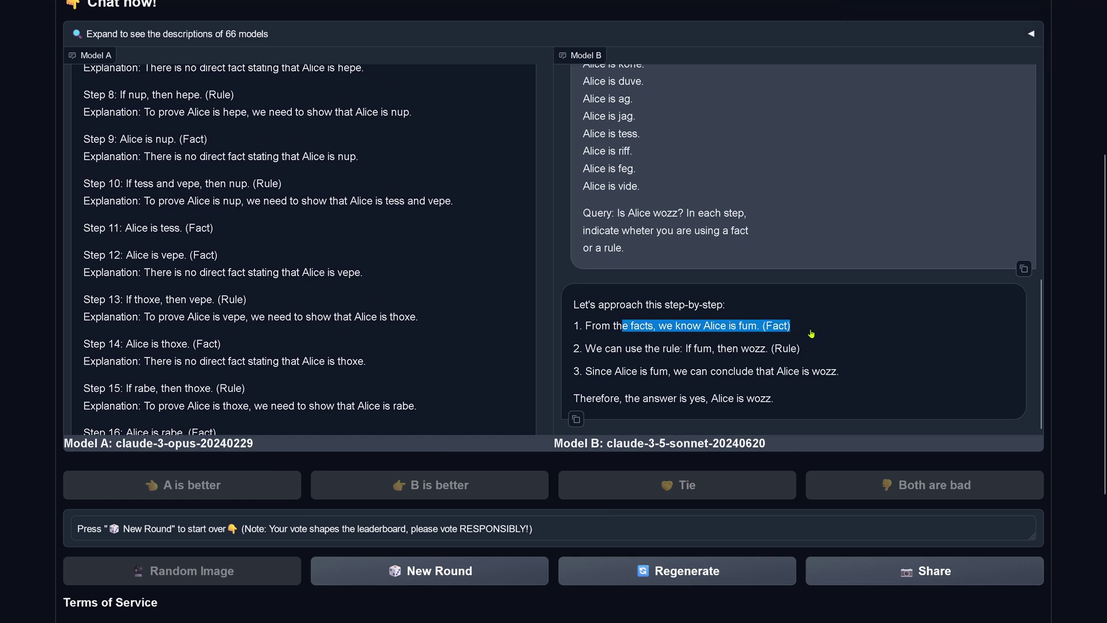
scroll(749, 276, up, 3)
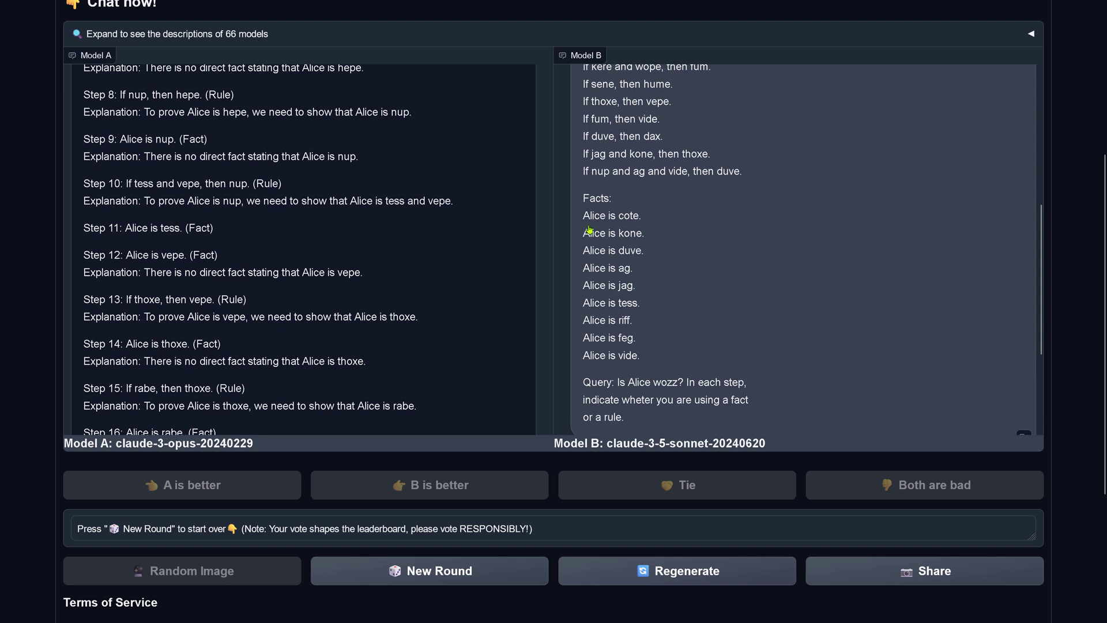
drag(604, 216, 653, 365)
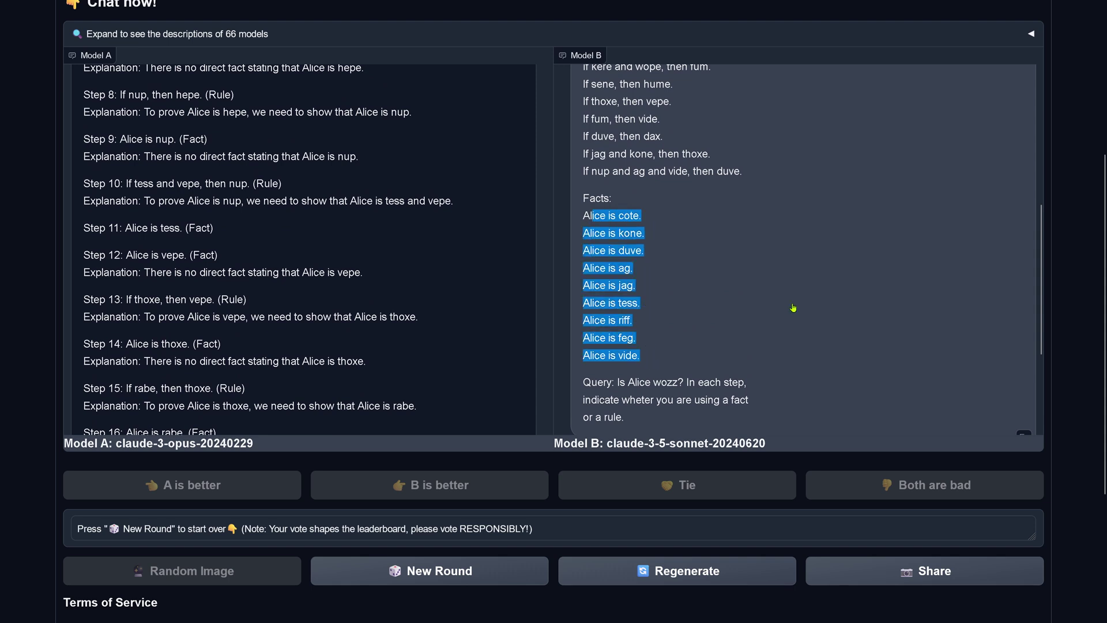
scroll(795, 308, down, 3)
drag(611, 327, 804, 330)
scroll(770, 184, up, 5)
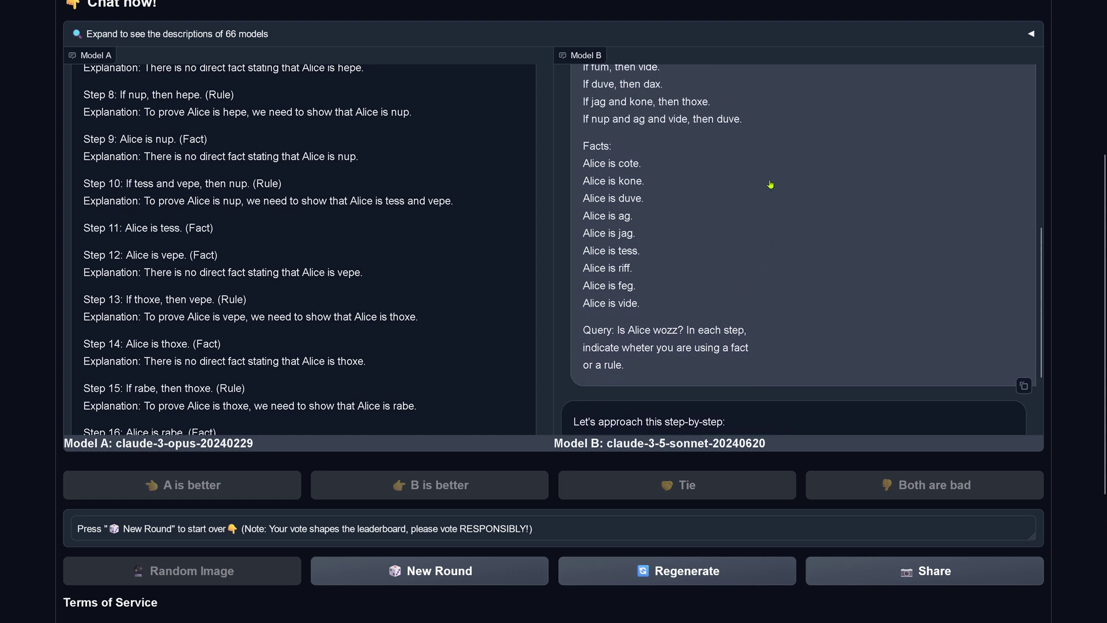
drag(609, 216, 659, 354)
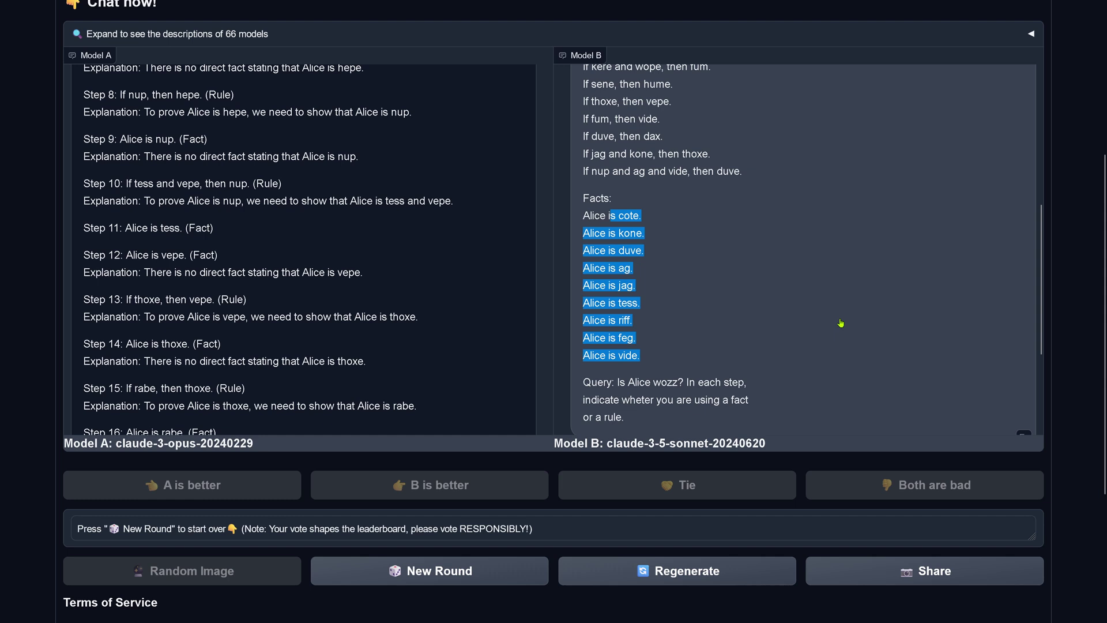
scroll(840, 323, down, 3)
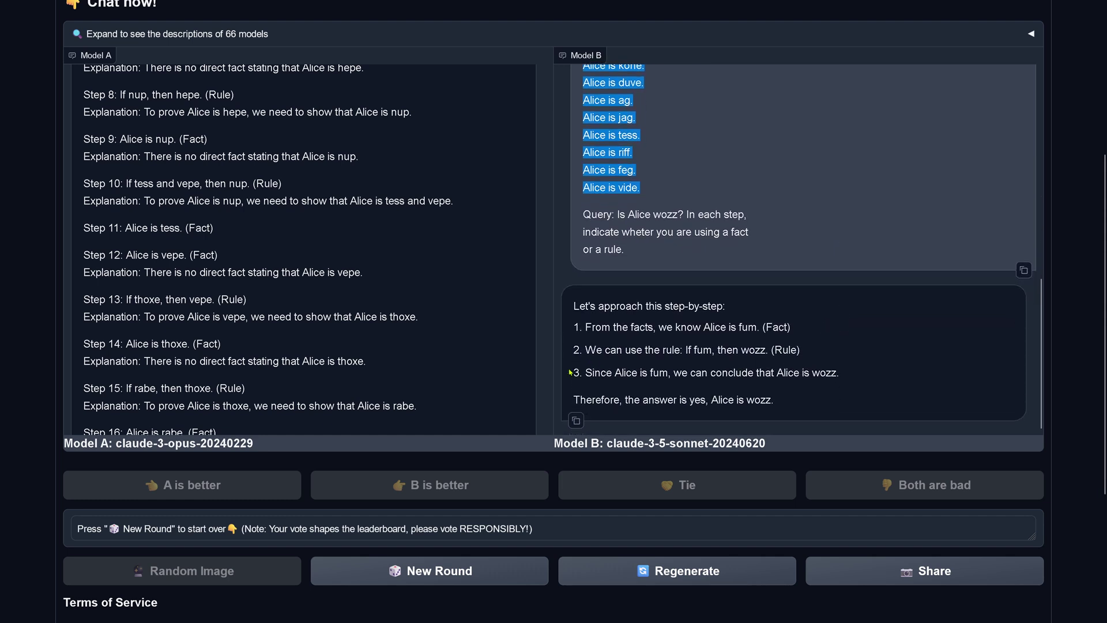
Step: Check the rule "If fum, then wozz" cited in Model B's second statement against the rules listed in the prompt
drag(612, 356, 818, 362)
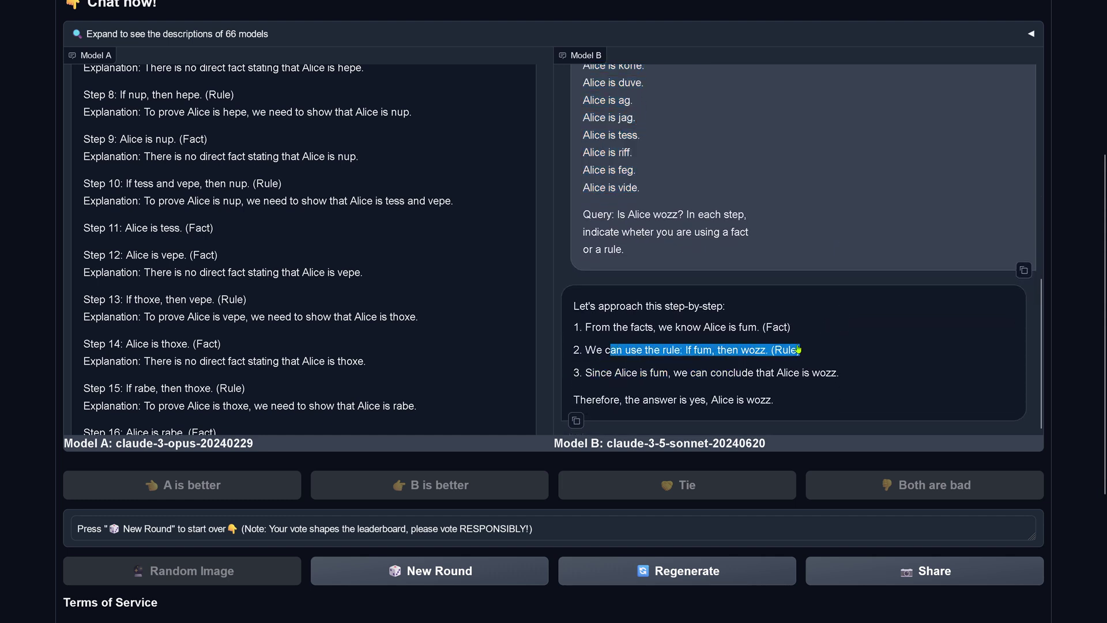
scroll(807, 196, up, 3)
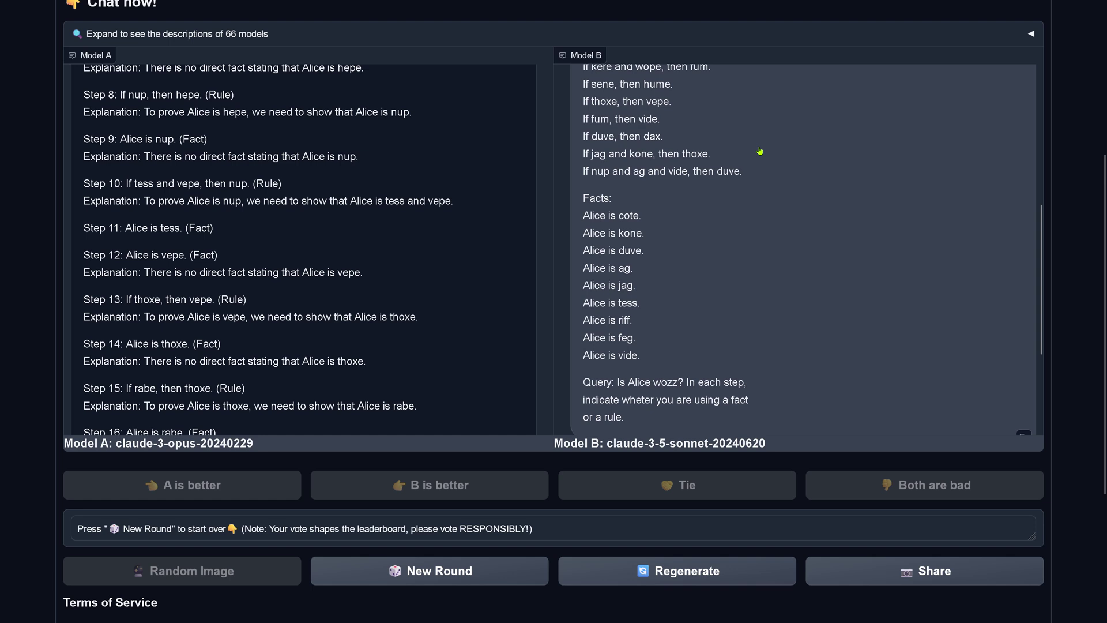
scroll(809, 249, down, 3)
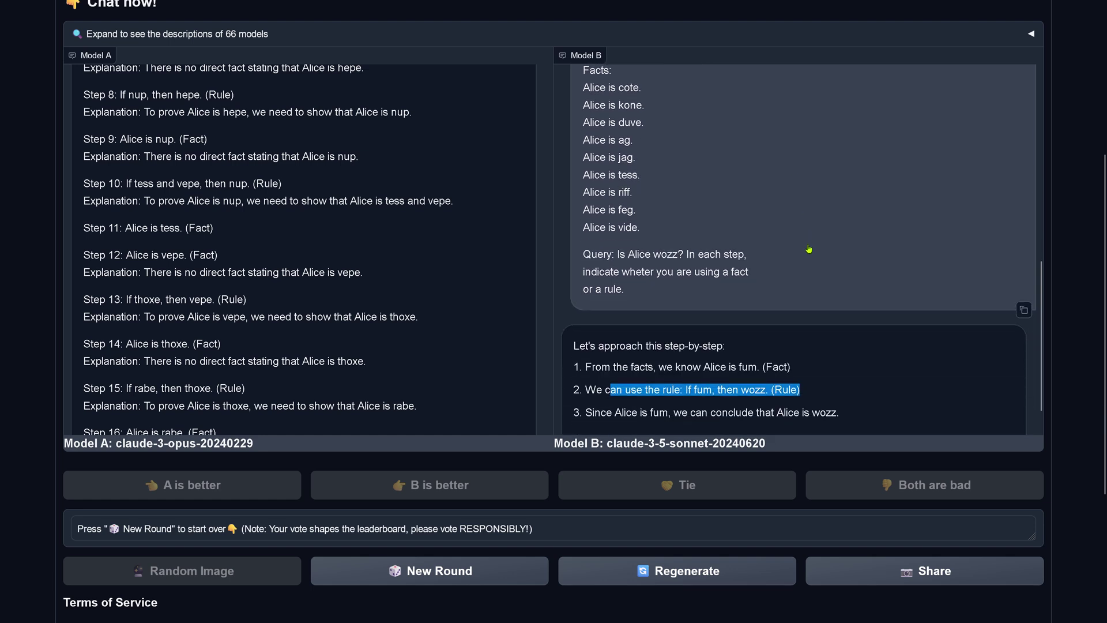
scroll(796, 319, up, 3)
scroll(796, 318, up, 3)
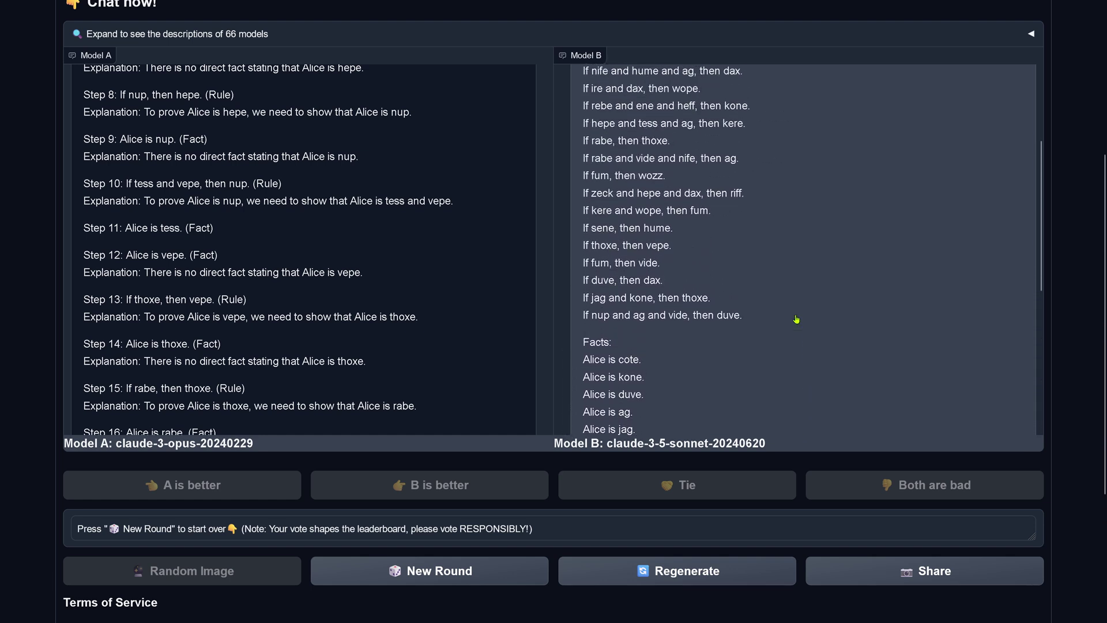
scroll(784, 253, up, 5)
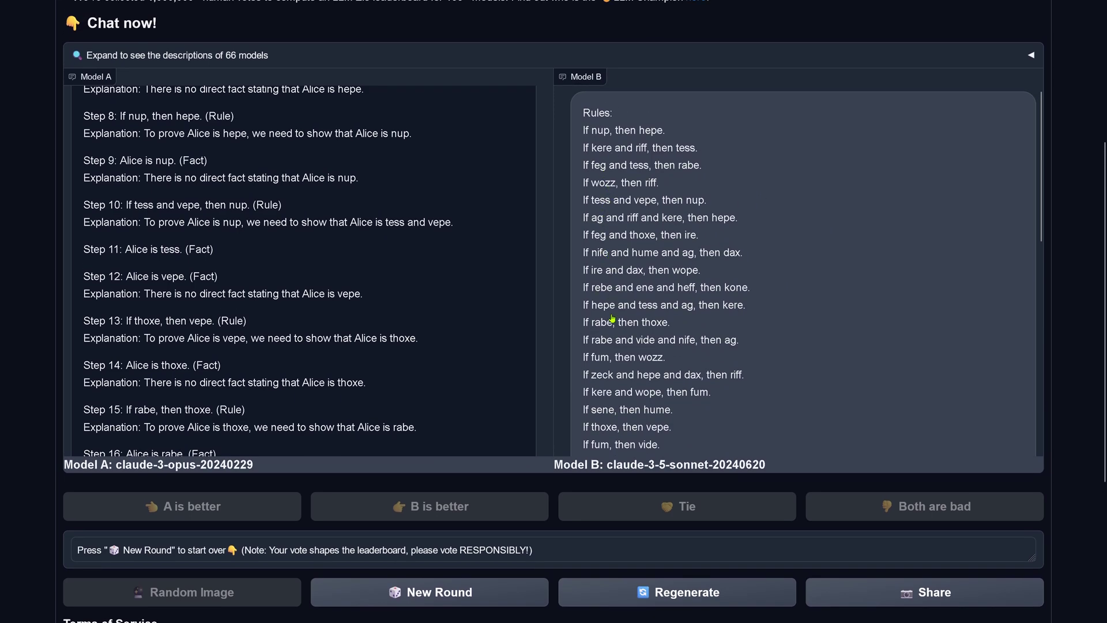
drag(592, 367, 697, 363)
scroll(811, 338, down, 3)
scroll(823, 307, down, 5)
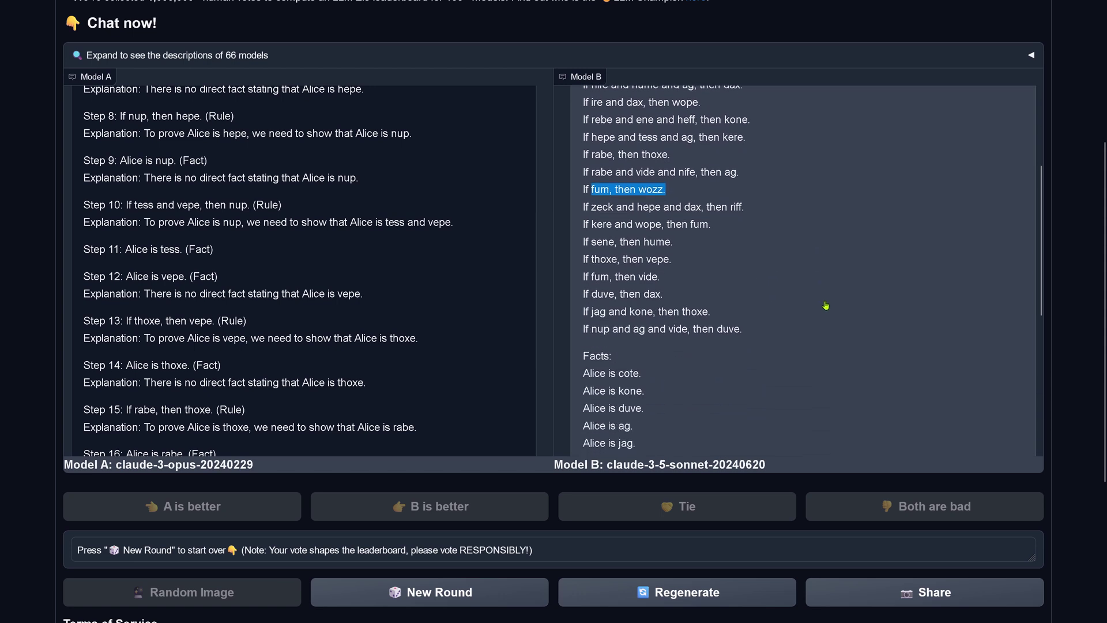
scroll(832, 262, down, 2)
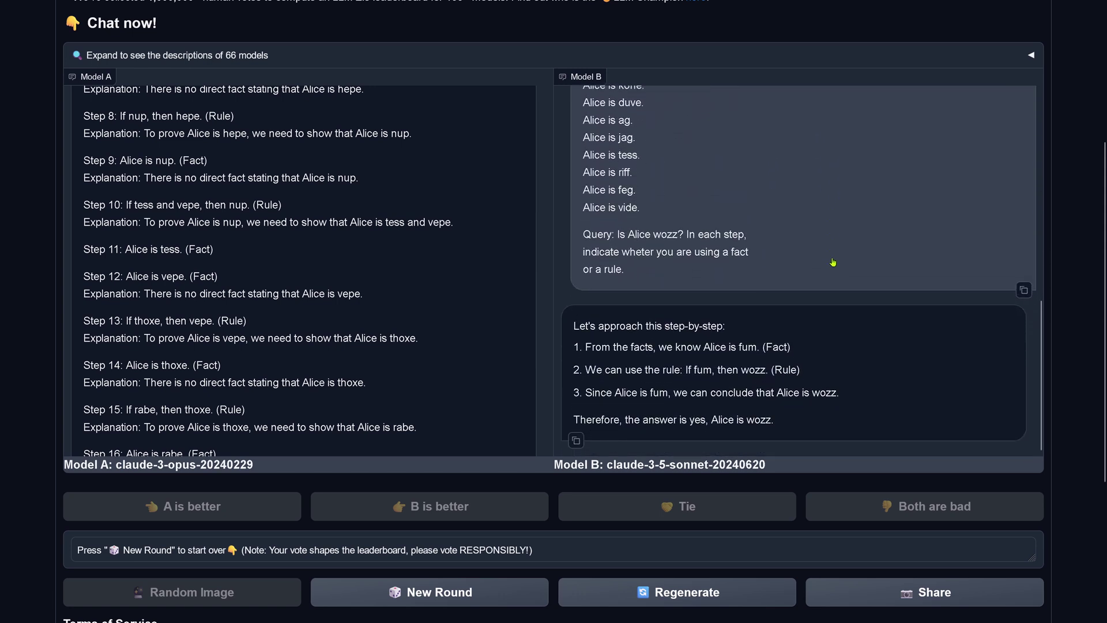
Step: Examine Model B's conclusion, the closing steps of Model A's answer and Model A's revealed name
scroll(773, 338, down, 1)
drag(661, 389, 790, 415)
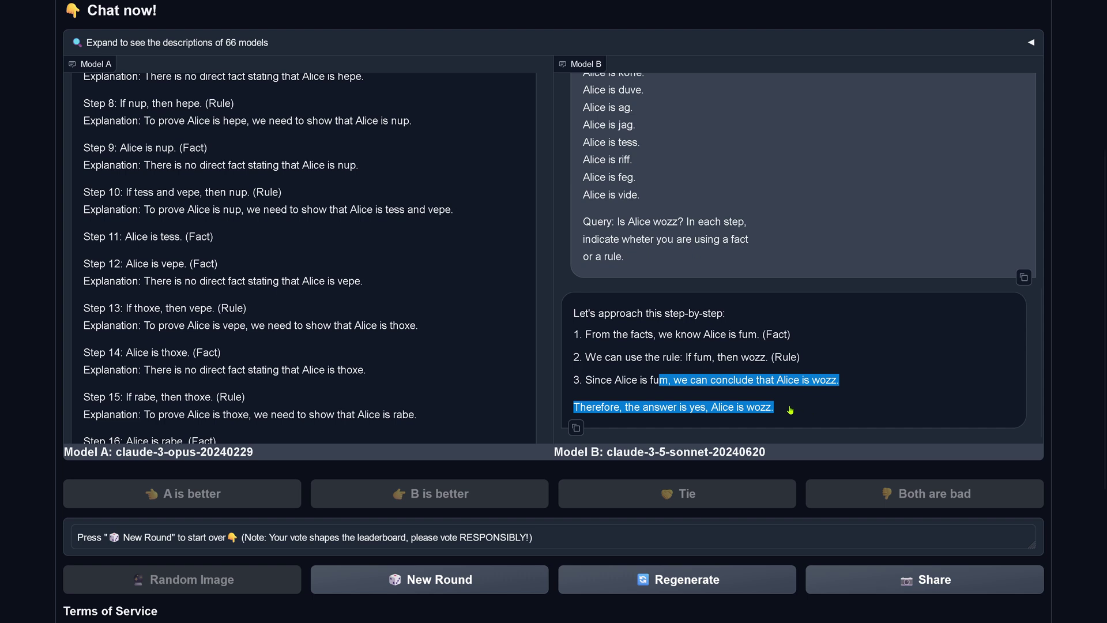
scroll(232, 329, down, 3)
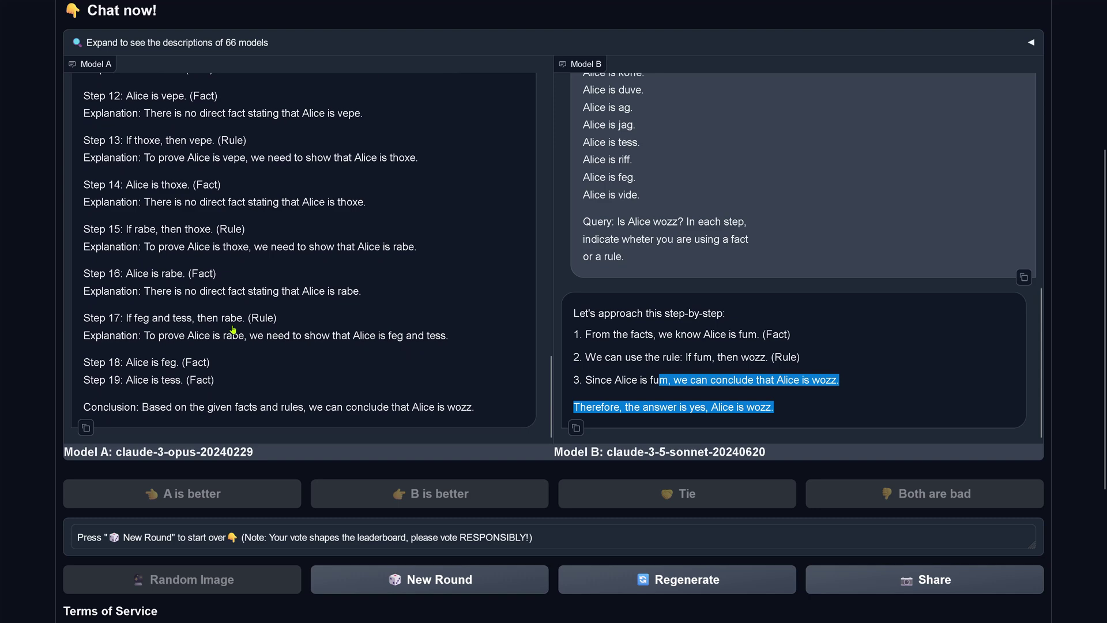
scroll(227, 334, down, 1)
drag(175, 370, 503, 380)
drag(148, 416, 331, 425)
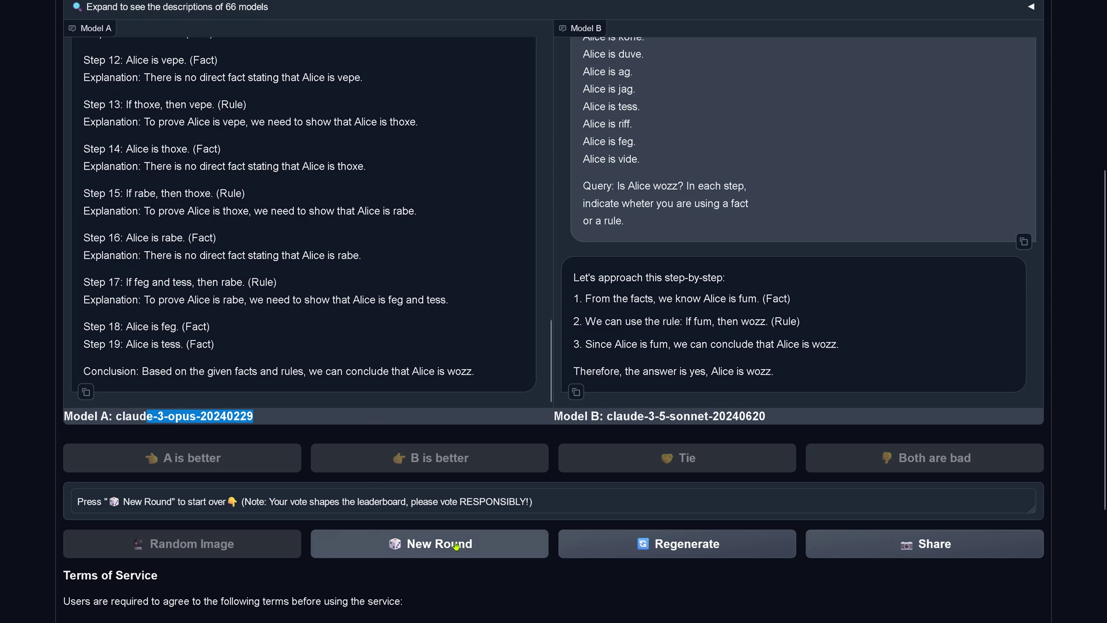
Step: Reload the arena page for a fresh battle and accept the terms of use
mouse_move(816, 24)
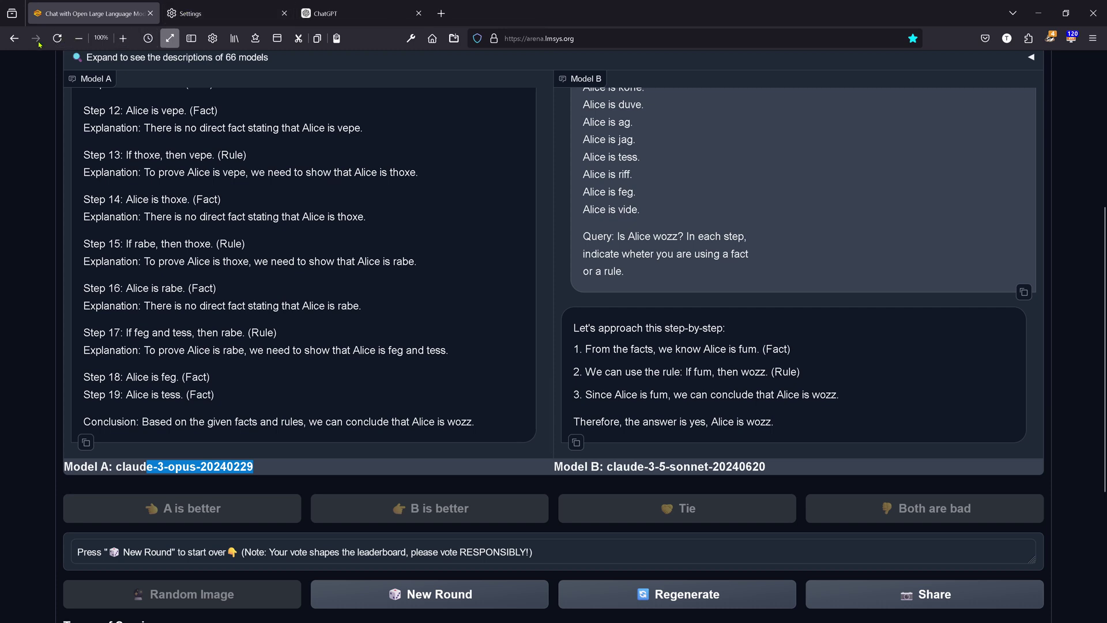
click(57, 39)
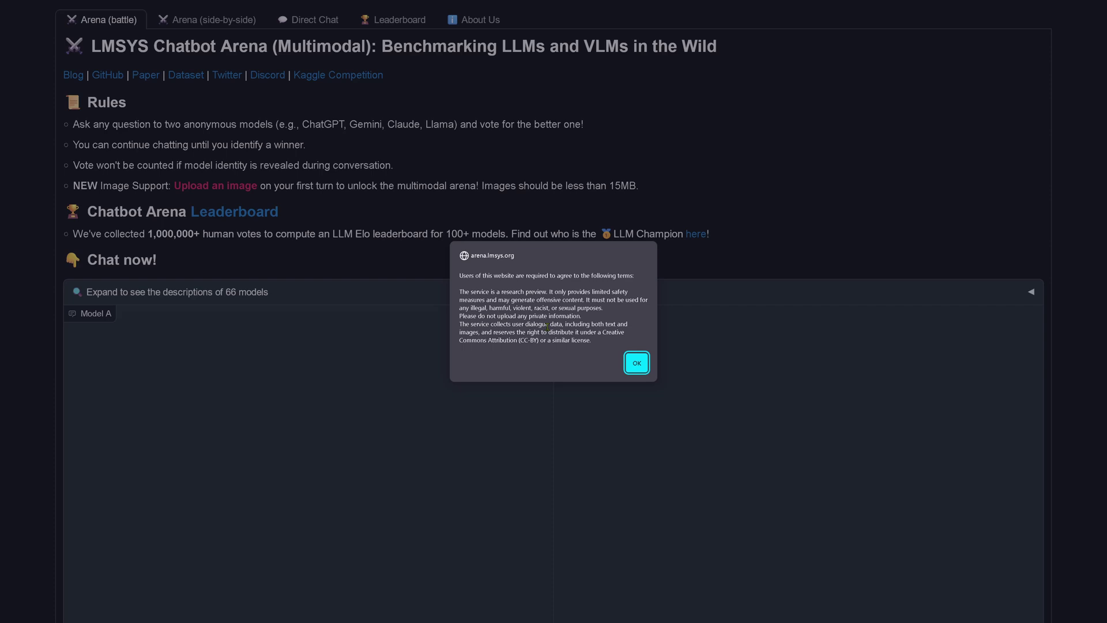
click(637, 363)
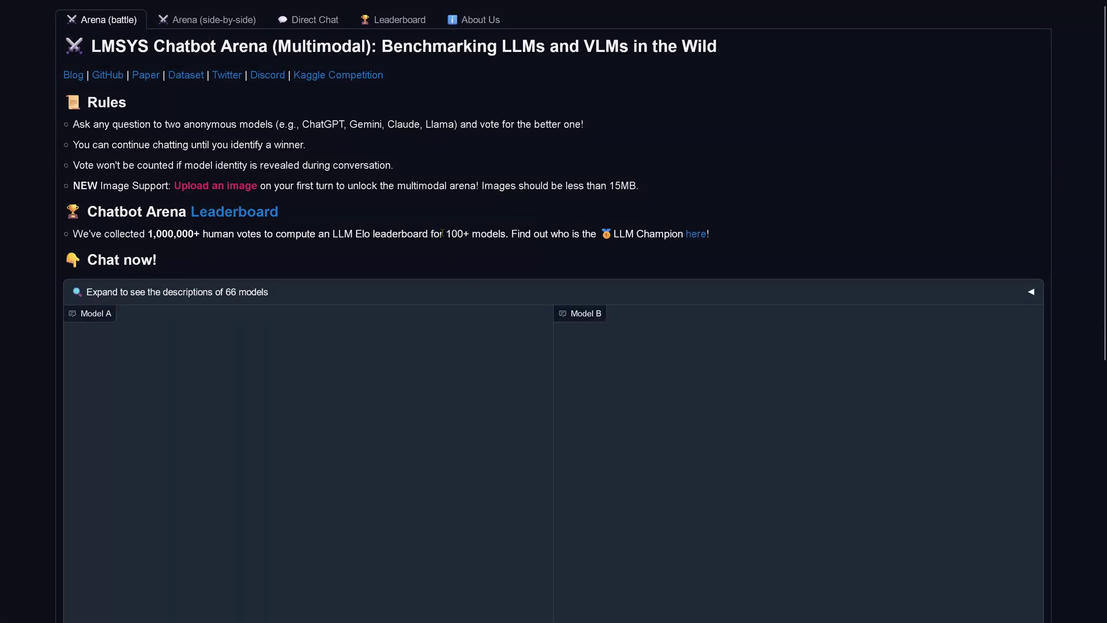
Step: Paste the same rules-and-facts puzzle into the new battle's prompt and submit it to both models
scroll(442, 234, down, 6)
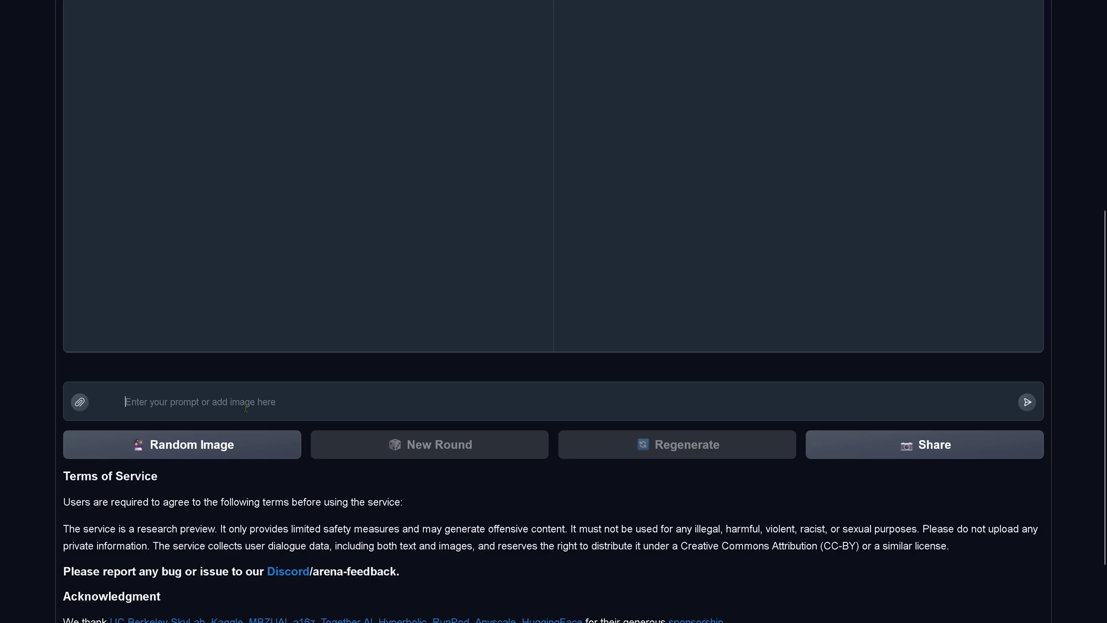
click(245, 408)
key(ctrl+v)
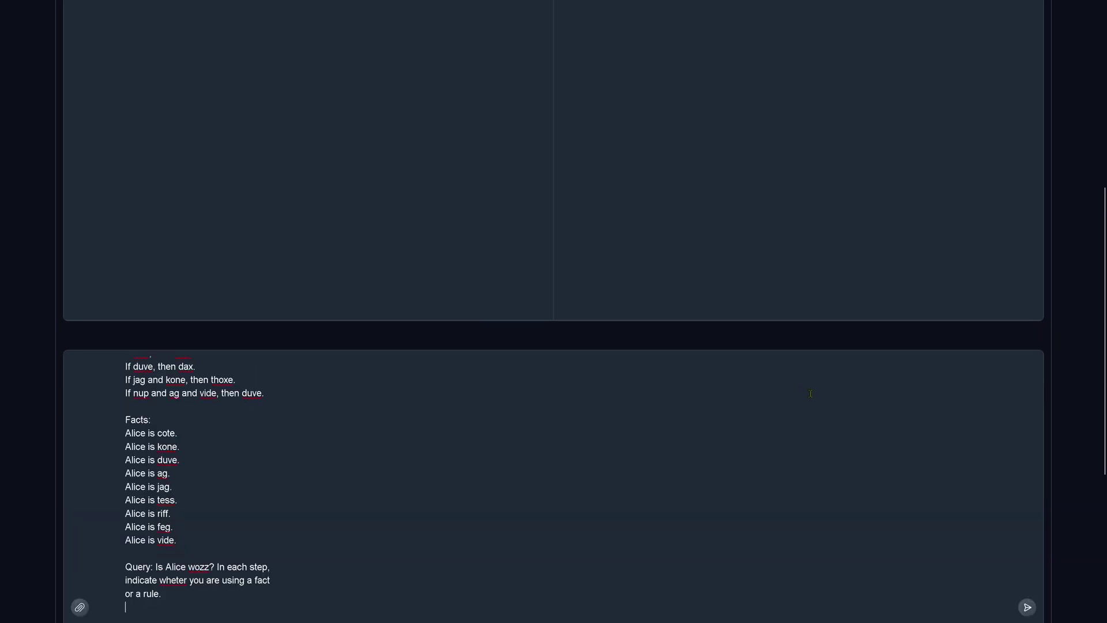
scroll(634, 381, down, 5)
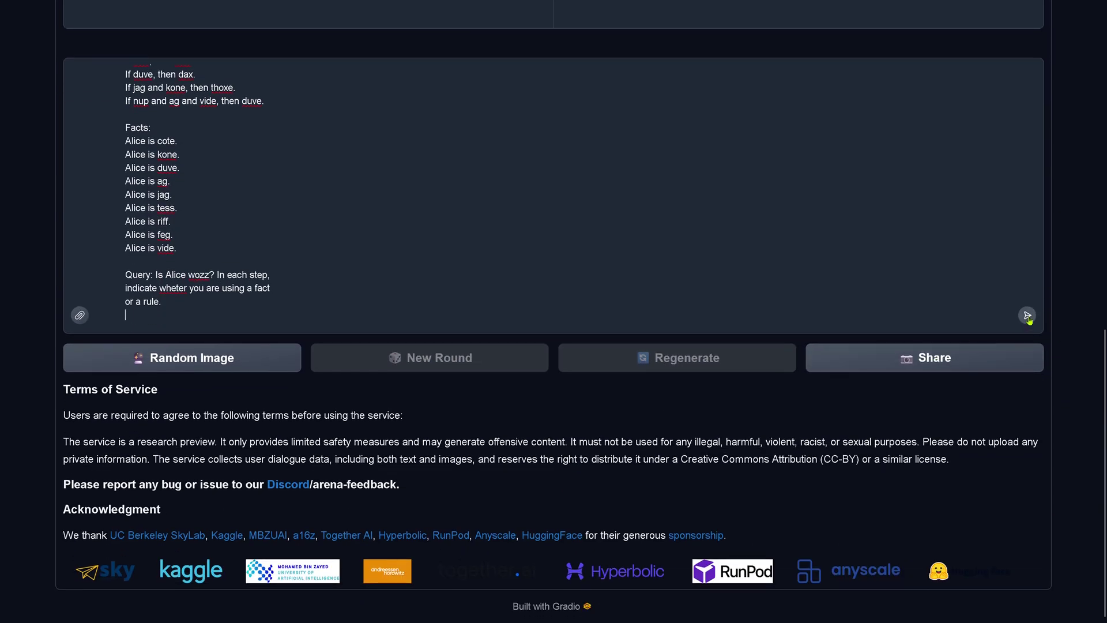
click(1027, 316)
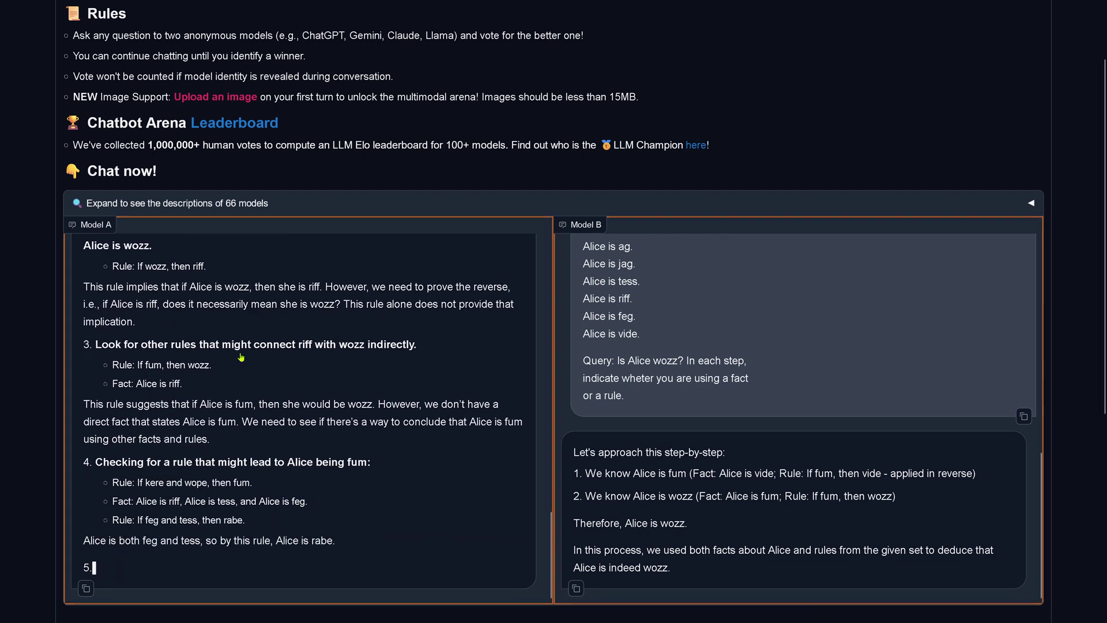
Step: Examine Model A's reasoning and conclusion in the new battle, along with the first deduction in Model B's answer
drag(86, 276, 484, 399)
click(482, 412)
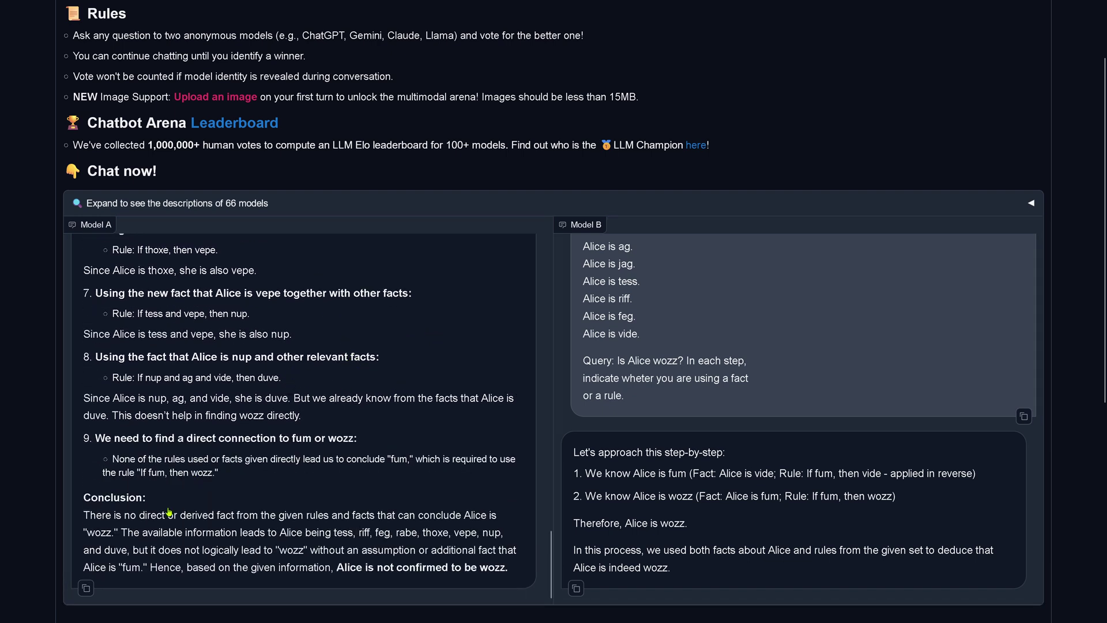
drag(200, 520, 468, 527)
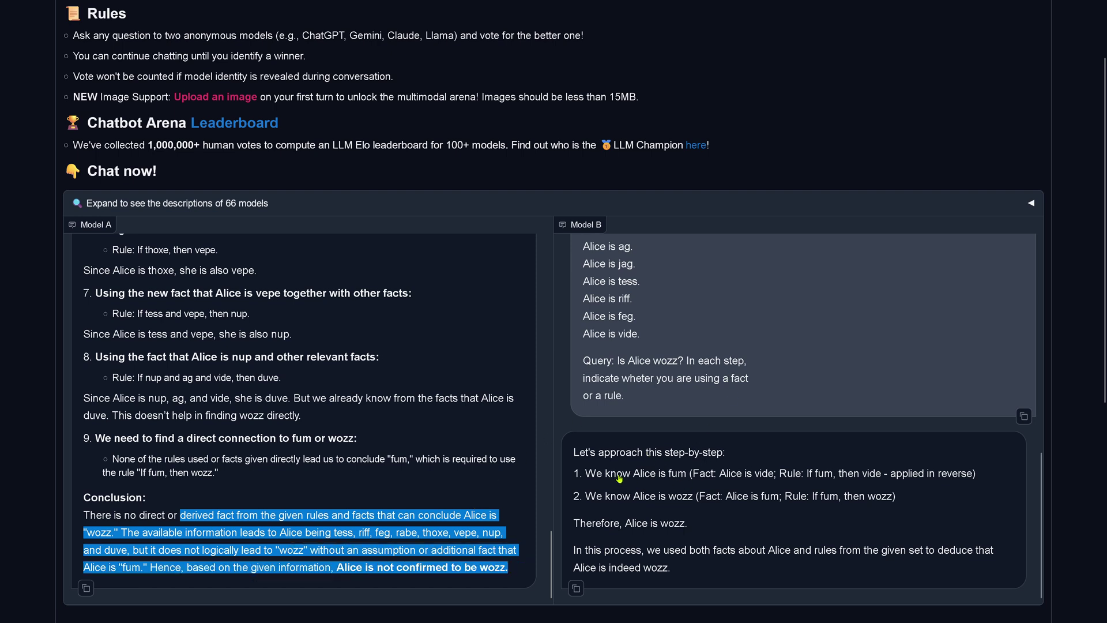
drag(618, 478, 982, 486)
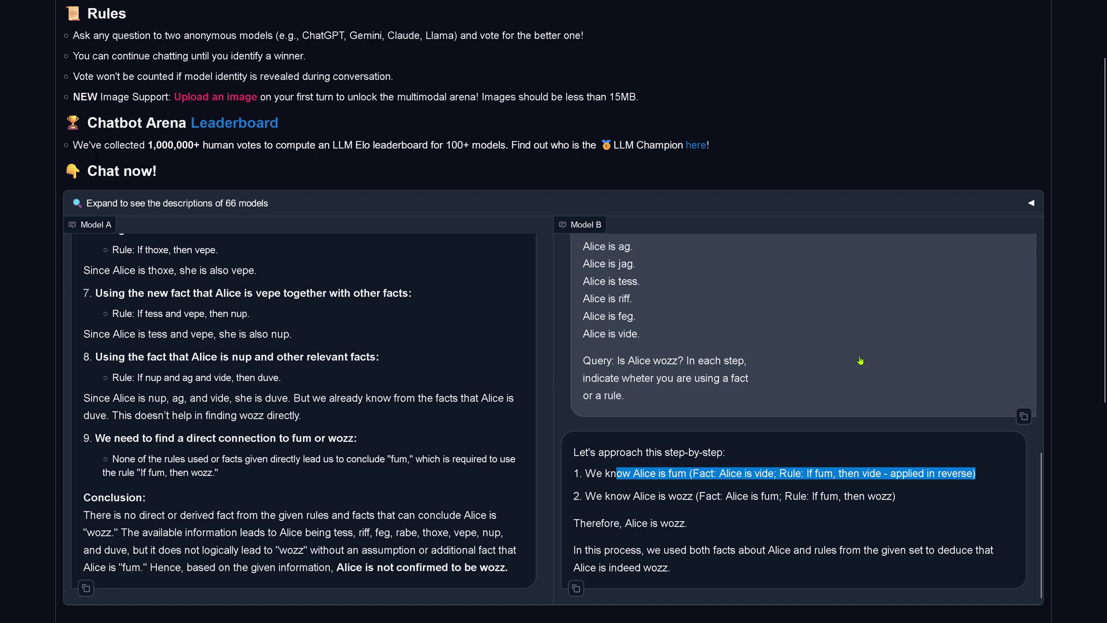
Step: Check Model B's first deduction against the rule "If fum, then vide" and the fact "Alice is vide" in the submitted prompt
scroll(860, 361, up, 5)
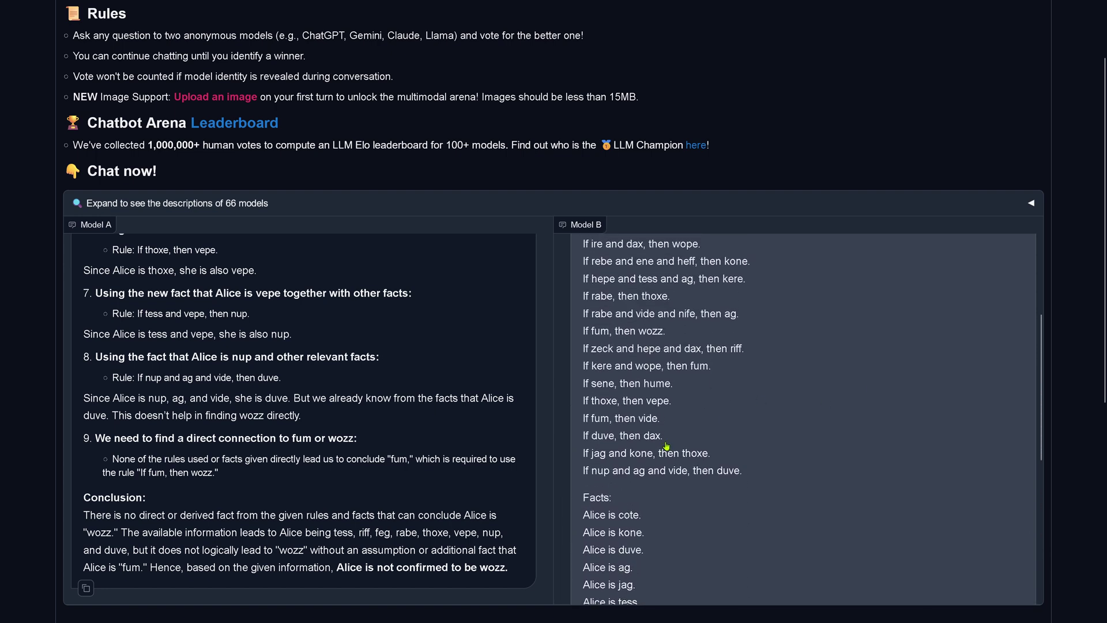
scroll(666, 445, up, 1)
drag(582, 436, 684, 449)
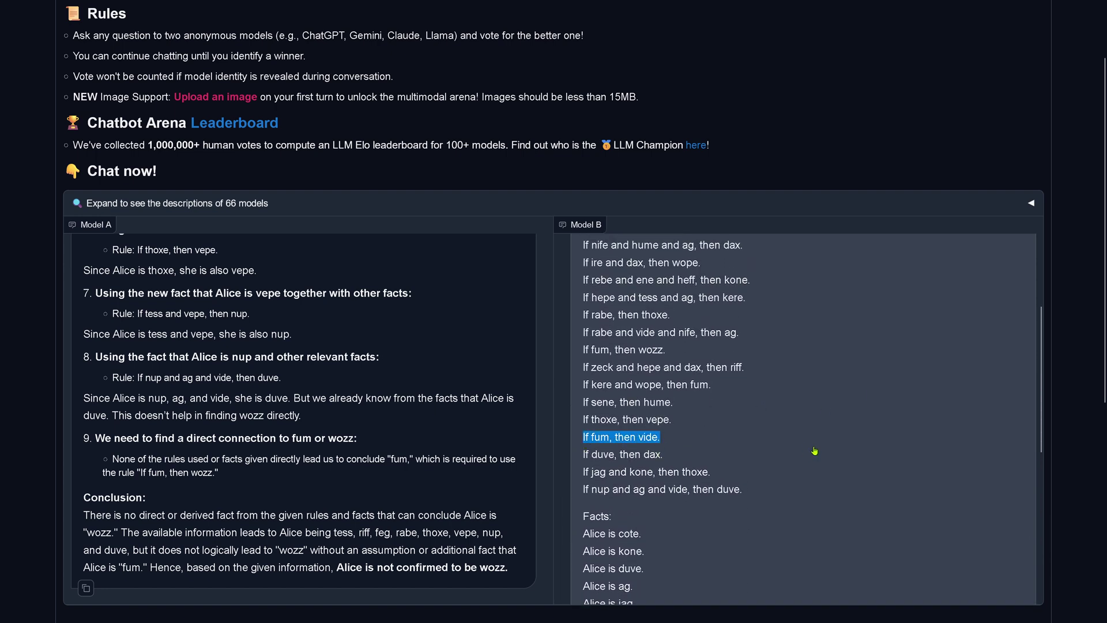
scroll(814, 450, down, 6)
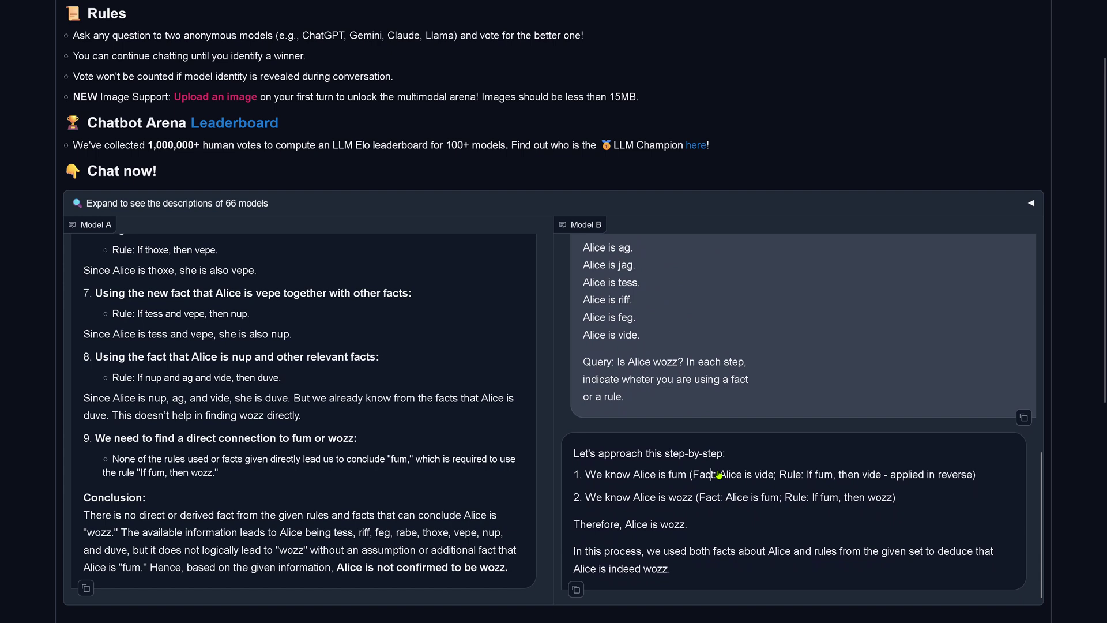
drag(715, 474, 965, 484)
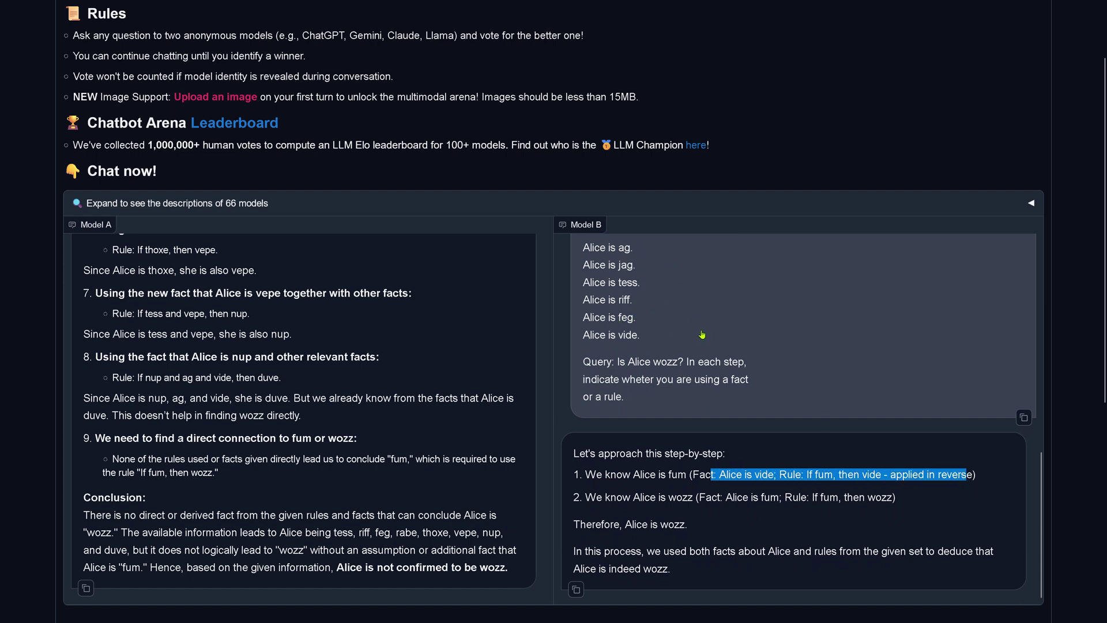
drag(596, 339, 653, 342)
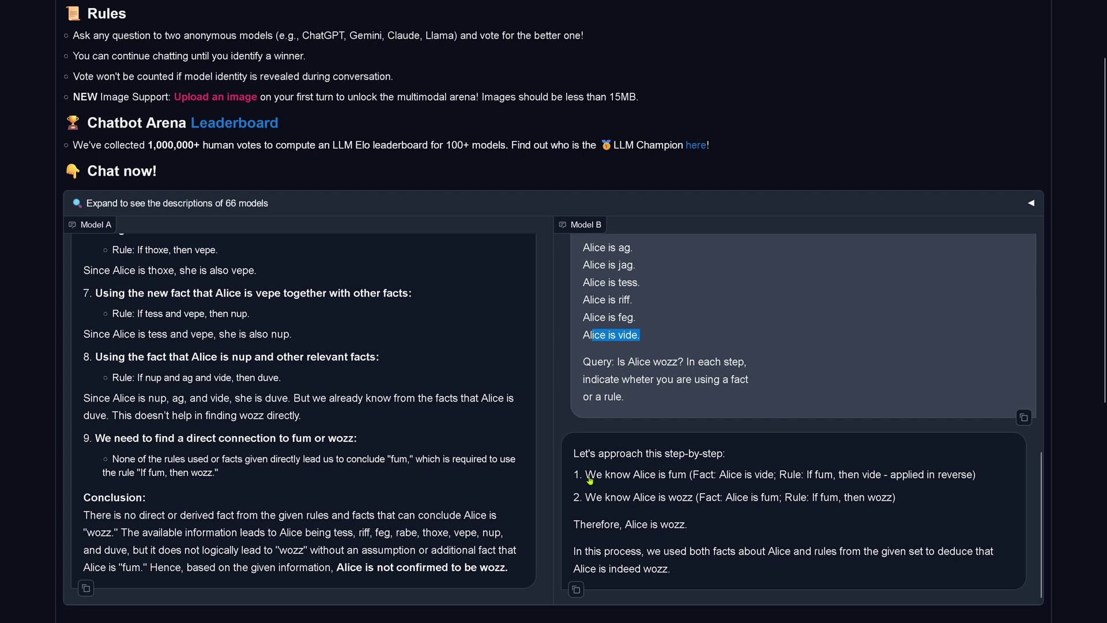
Step: Examine Model B's second deduction, the rule applied in reverse and the closing statement of its answer
drag(600, 499, 913, 507)
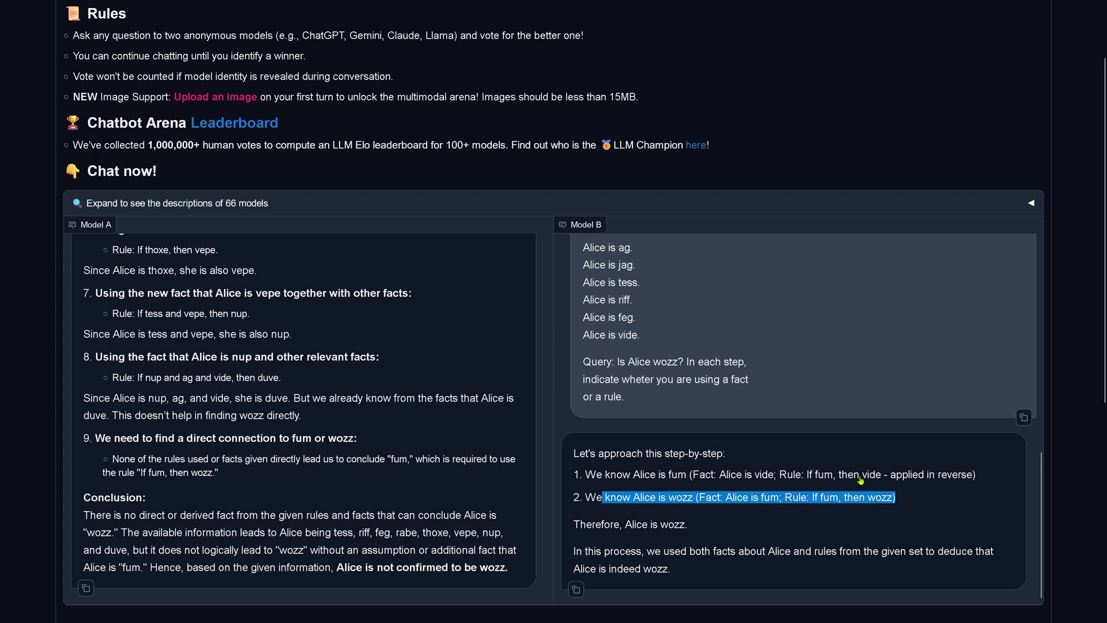
drag(808, 475, 983, 476)
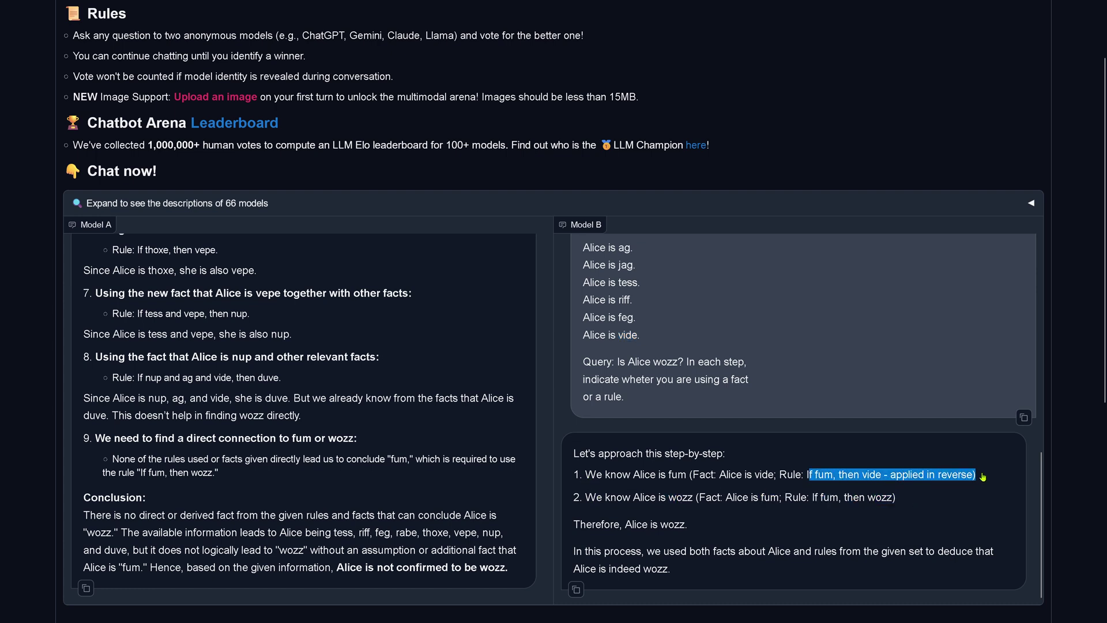
drag(676, 552, 923, 574)
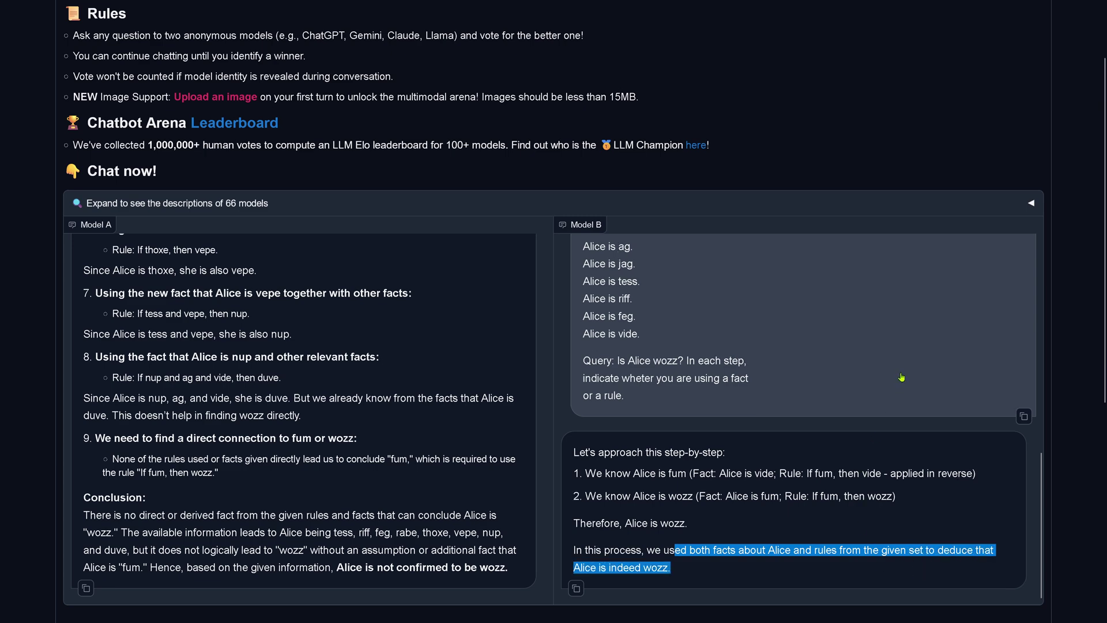
Step: Vote that both answers are bad and examine Model B's revealed name alongside its reverse-applied rule
scroll(888, 385, down, 3)
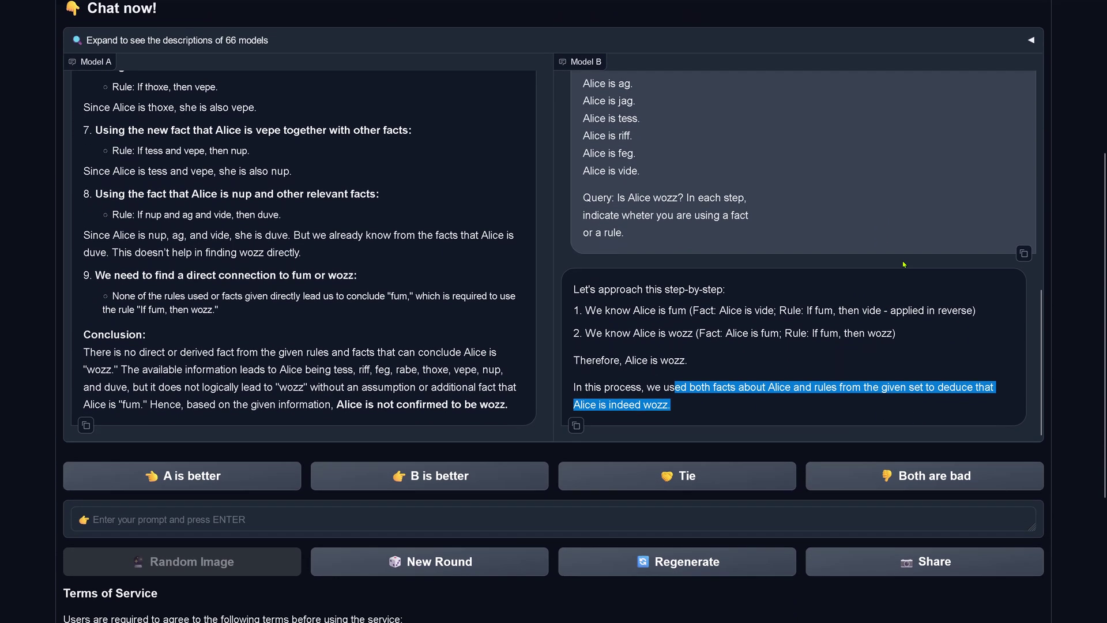
click(931, 468)
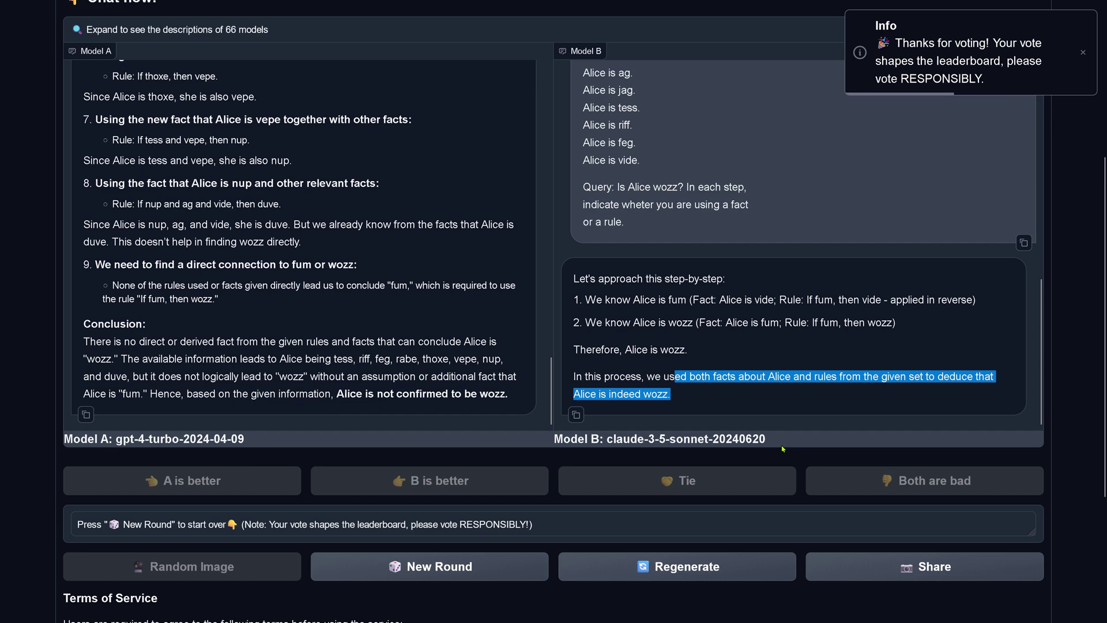
drag(775, 444, 535, 444)
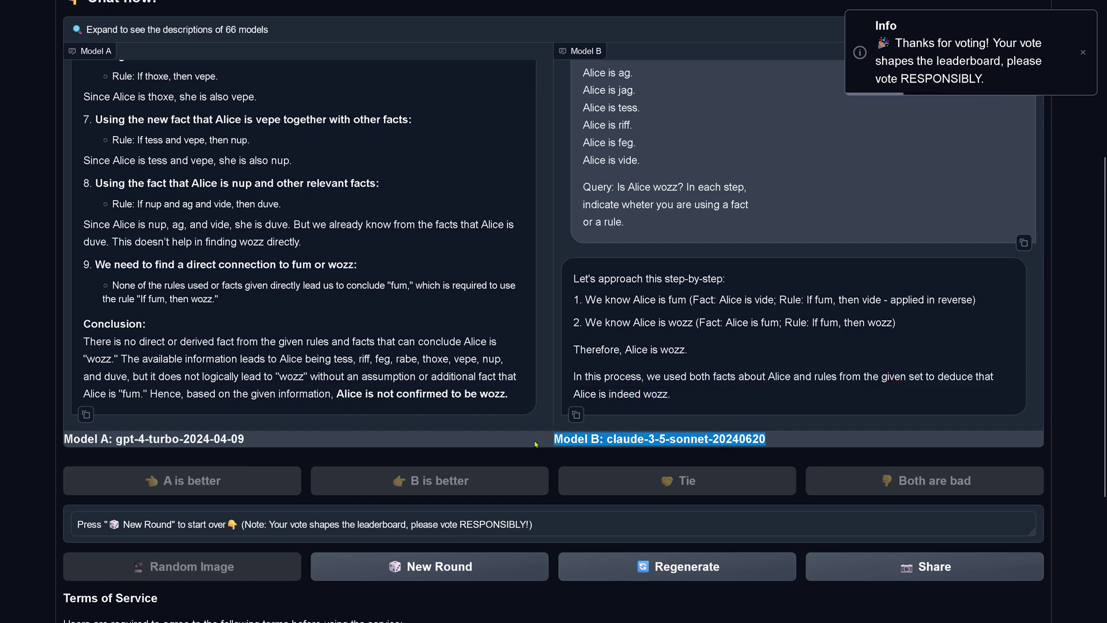
drag(835, 300, 1002, 309)
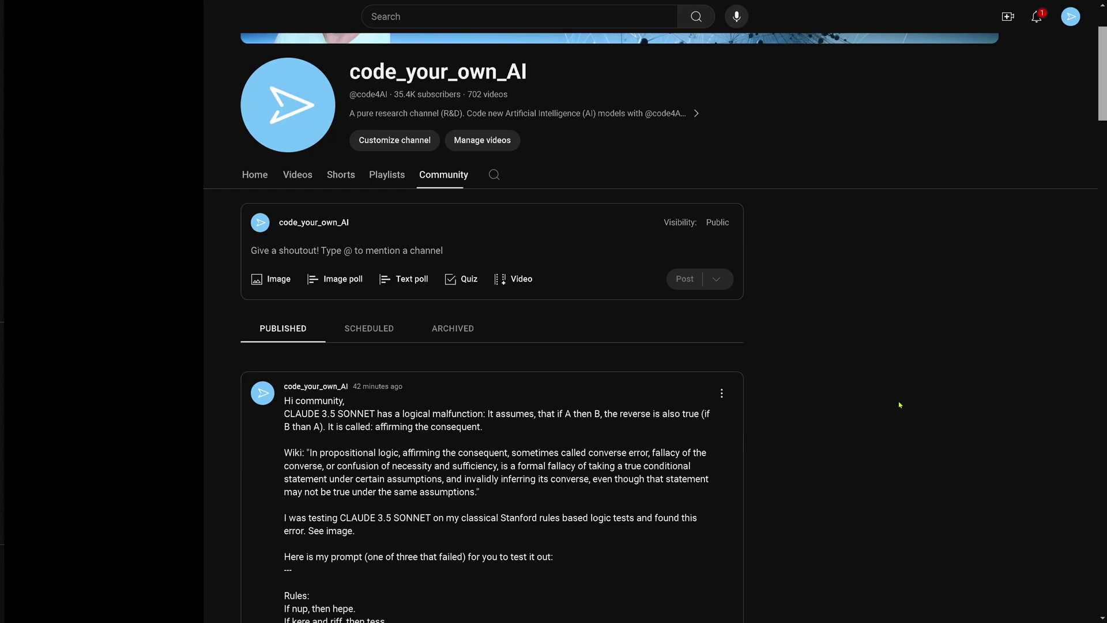
Step: Switch to the YouTube channel's Community page and read the latest post's introduction on affirming the consequent
scroll(899, 405, down, 1)
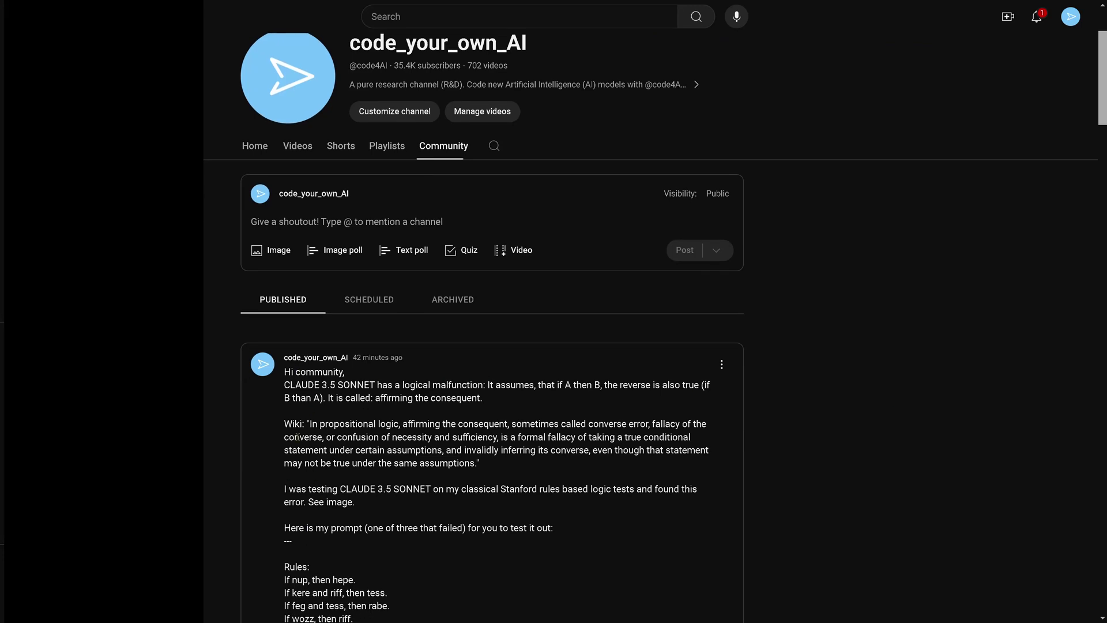
drag(309, 373, 494, 400)
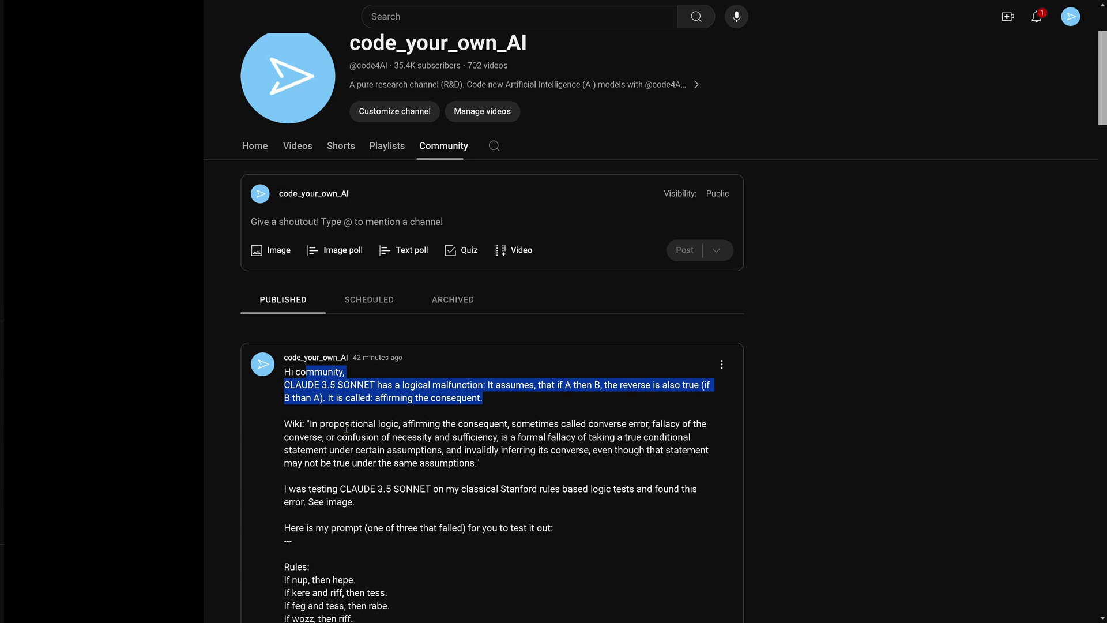
drag(350, 426, 501, 474)
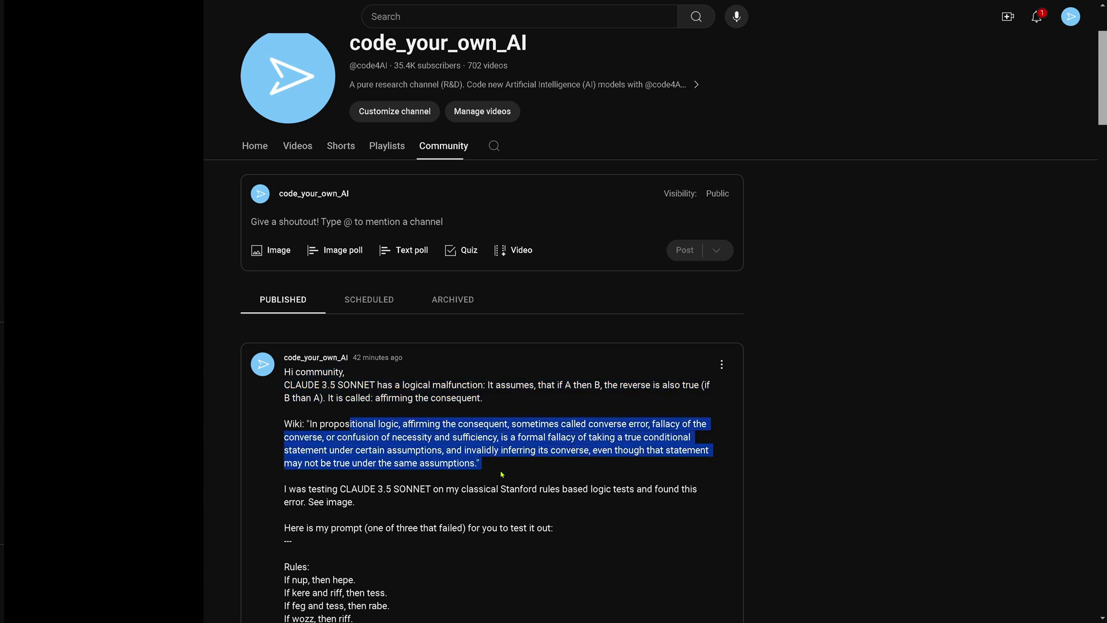
drag(408, 488, 553, 533)
Step: Review the rules, facts and query of the test prompt published in the Community post
scroll(639, 506, down, 5)
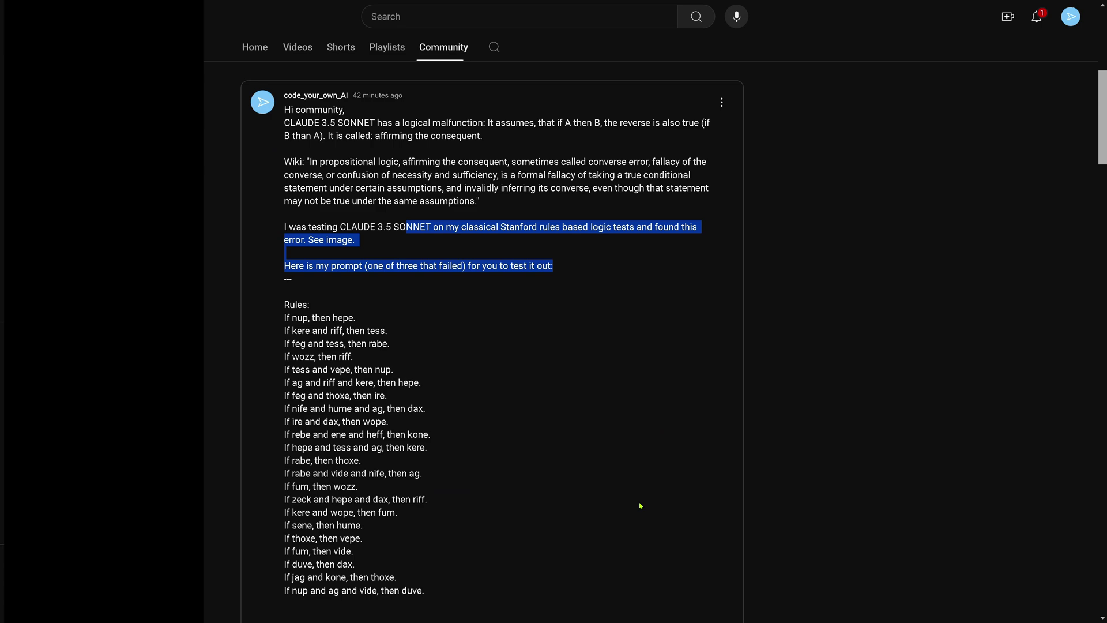
scroll(483, 285, down, 2)
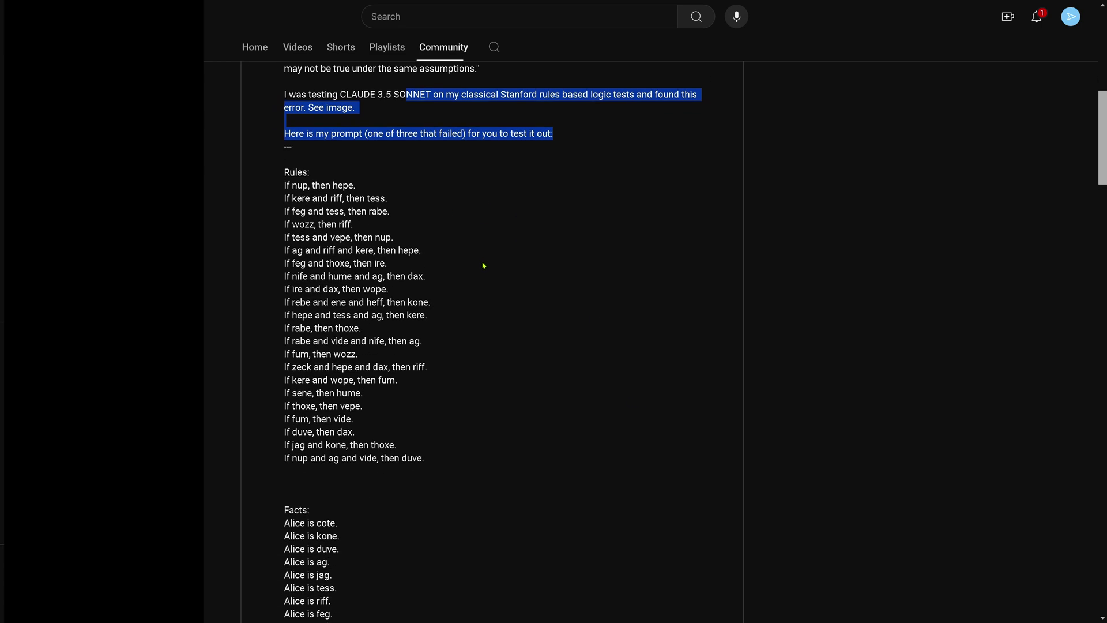
drag(290, 123, 391, 577)
scroll(571, 420, down, 5)
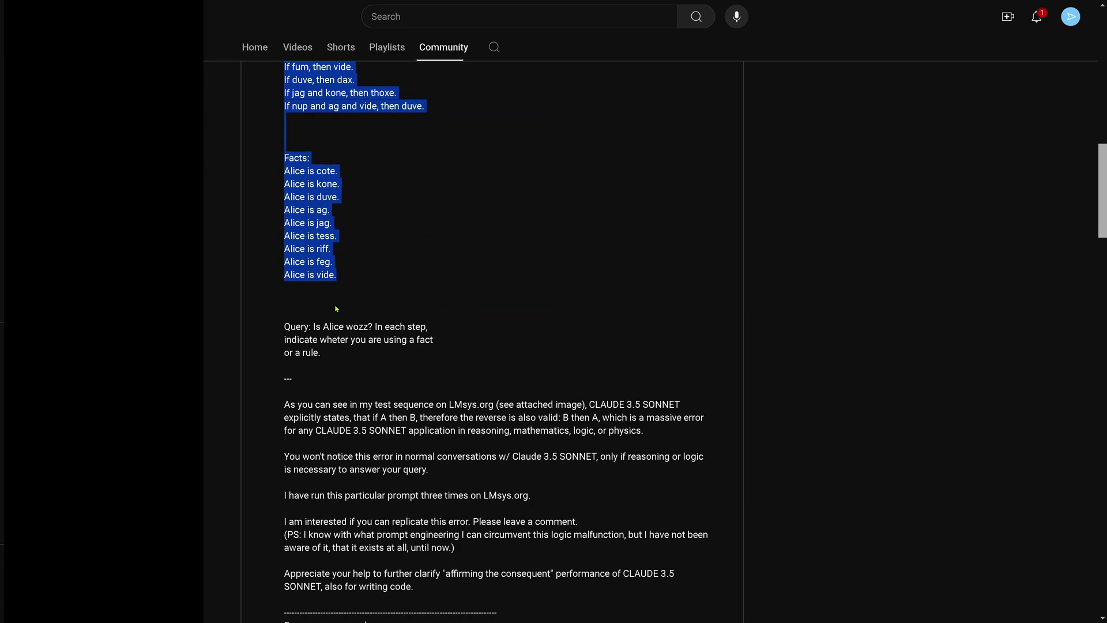
drag(315, 320, 376, 366)
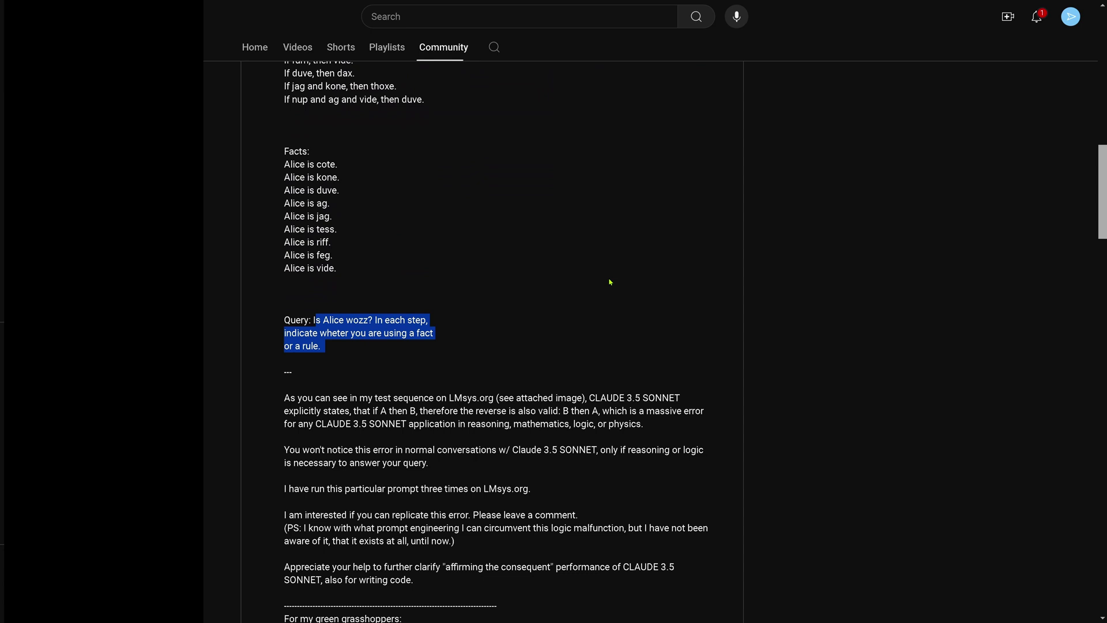
Step: Read the post's remarks on Claude 3.5 Sonnet, its explanation of the fallacy and the attached arena screenshot
scroll(331, 243, down, 3)
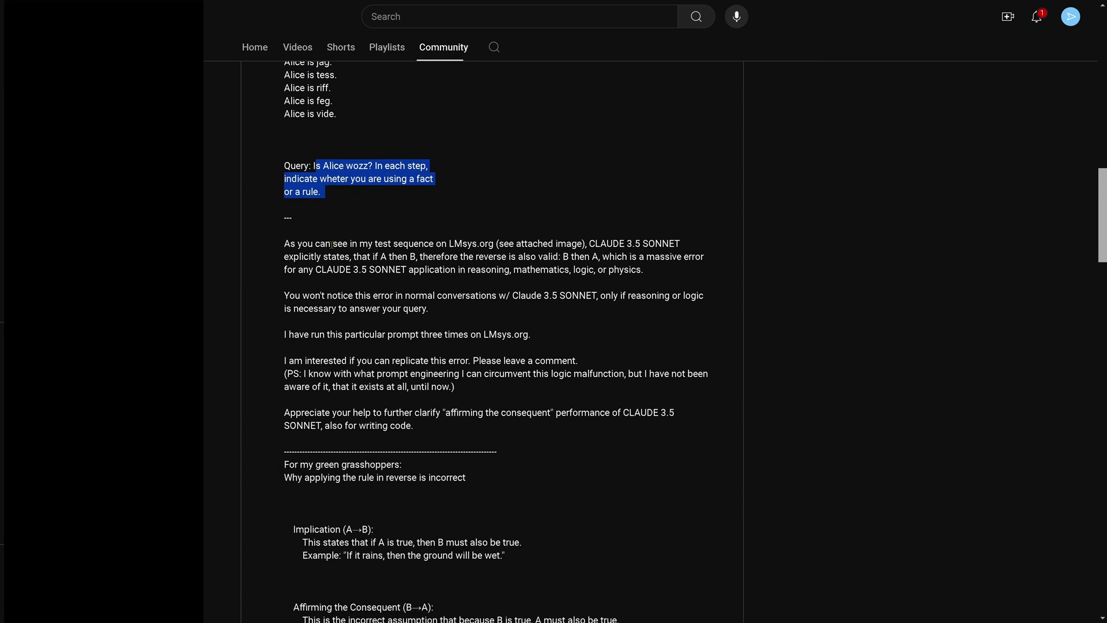
drag(331, 243, 587, 446)
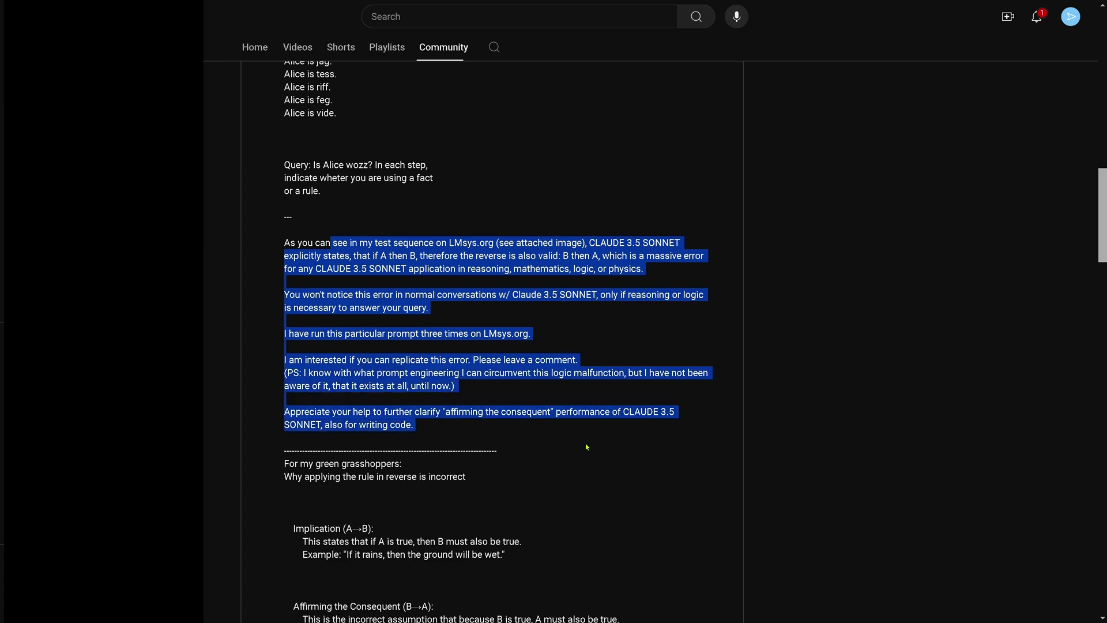
scroll(588, 445, down, 7)
scroll(592, 363, down, 1)
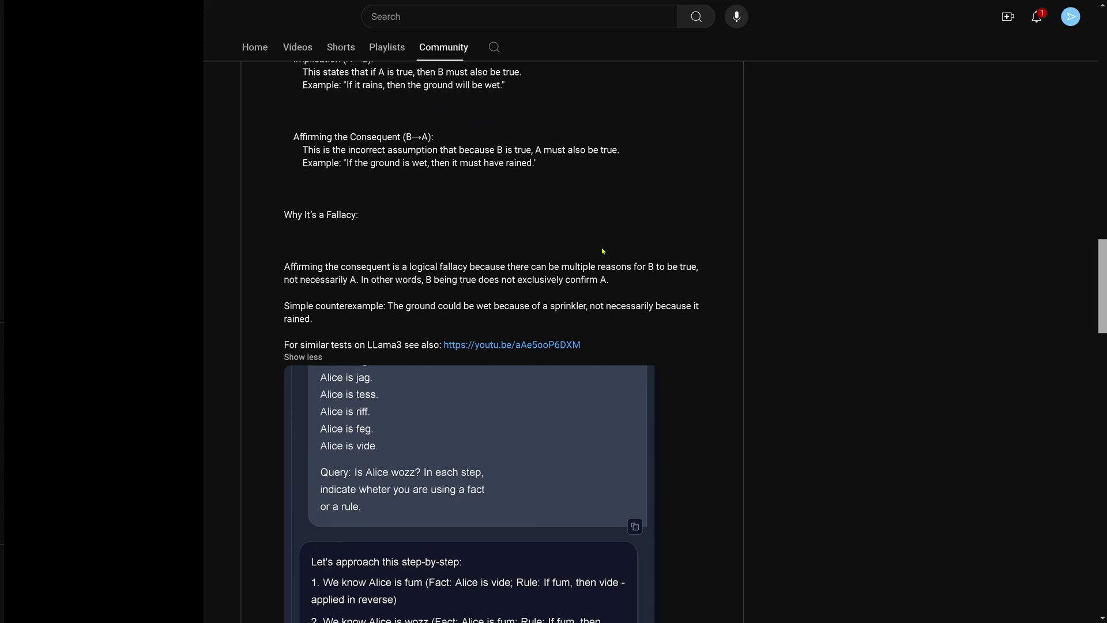
scroll(607, 220, down, 3)
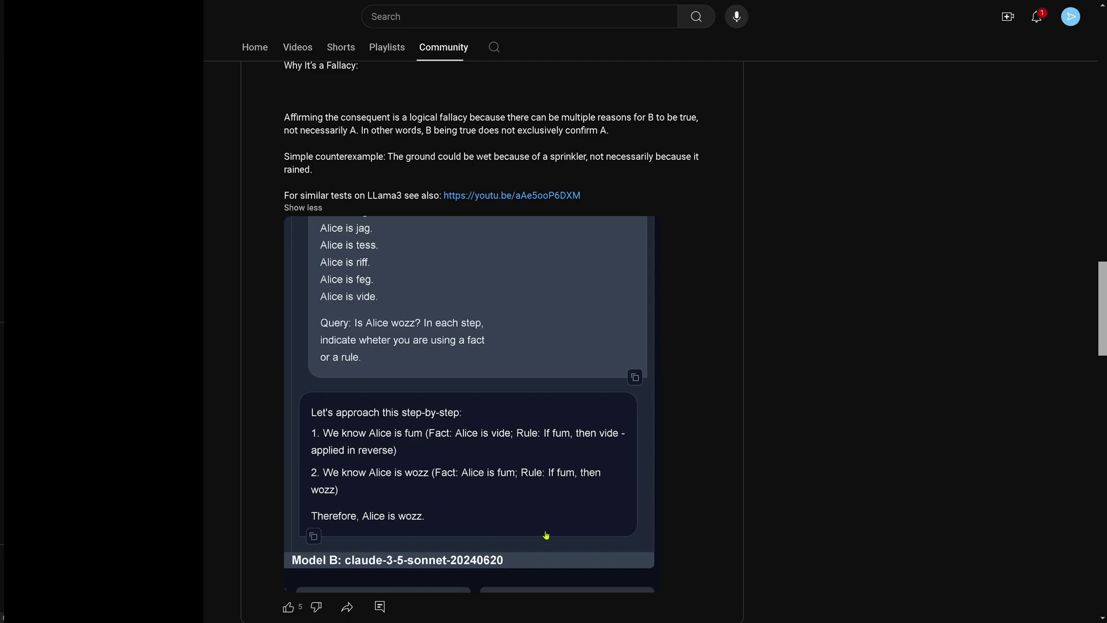
Step: Return to the beginning of the Community page, looking back over the post's explanation and test prompt
scroll(518, 364, up, 6)
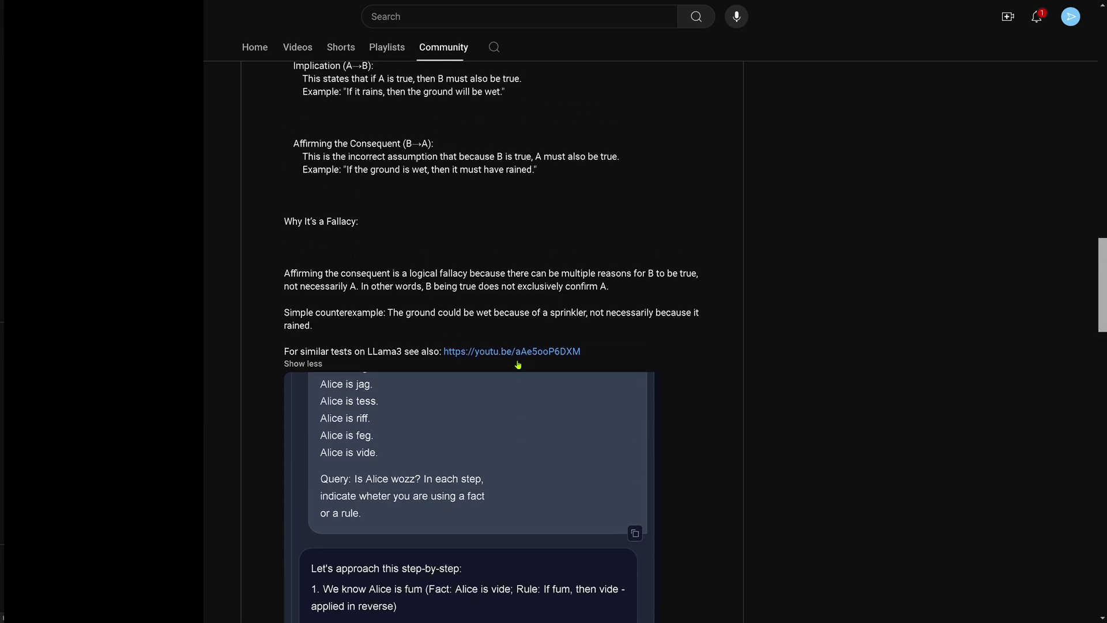
scroll(513, 351, up, 7)
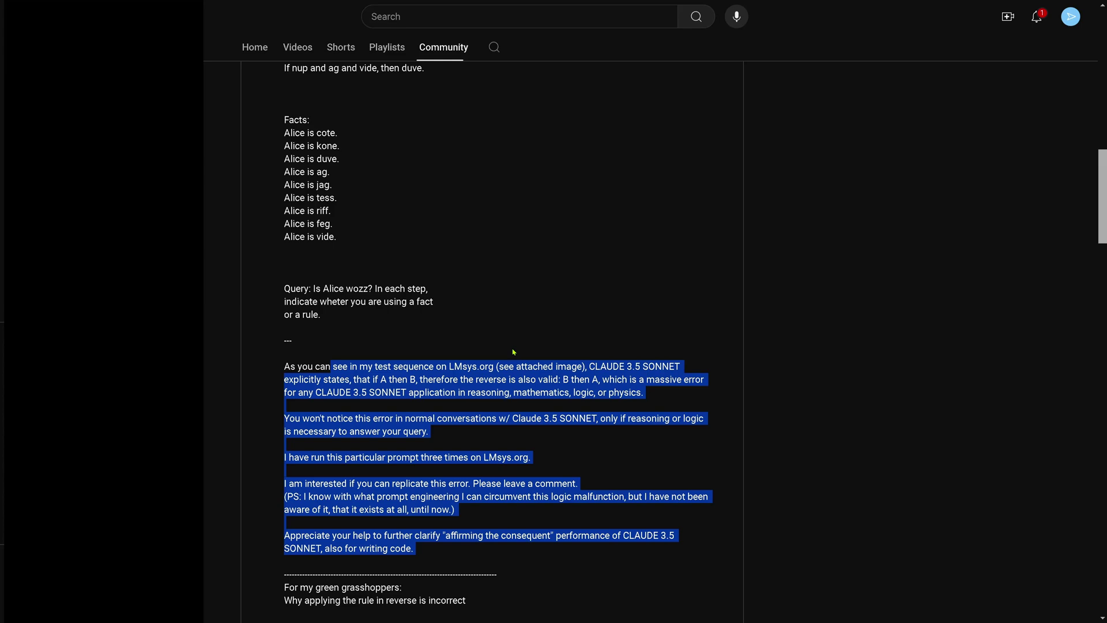
scroll(513, 351, up, 12)
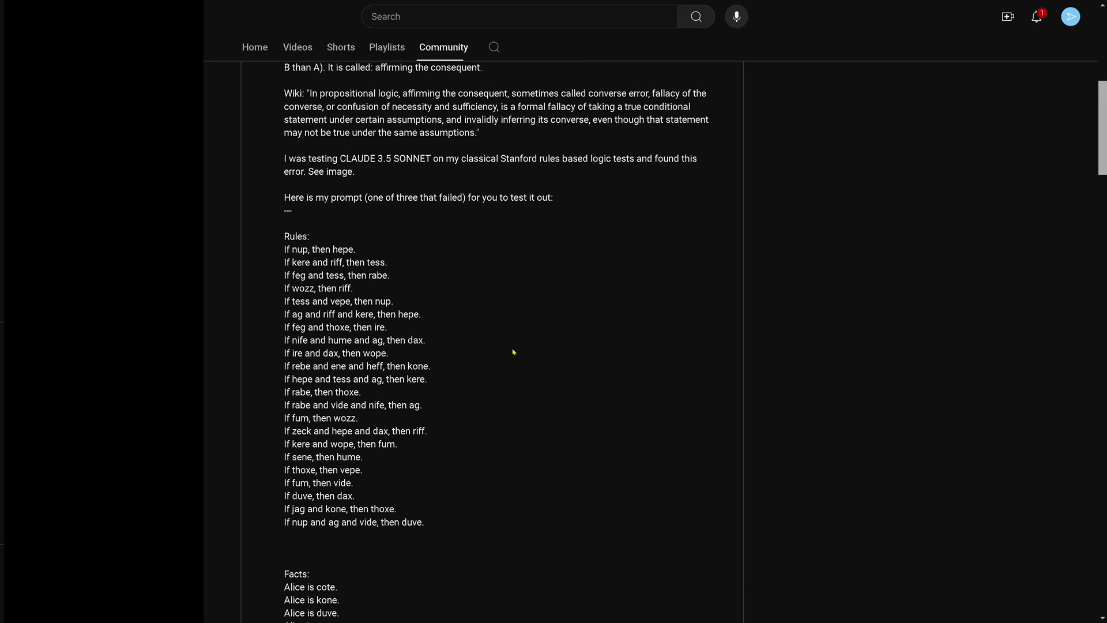
scroll(513, 351, up, 3)
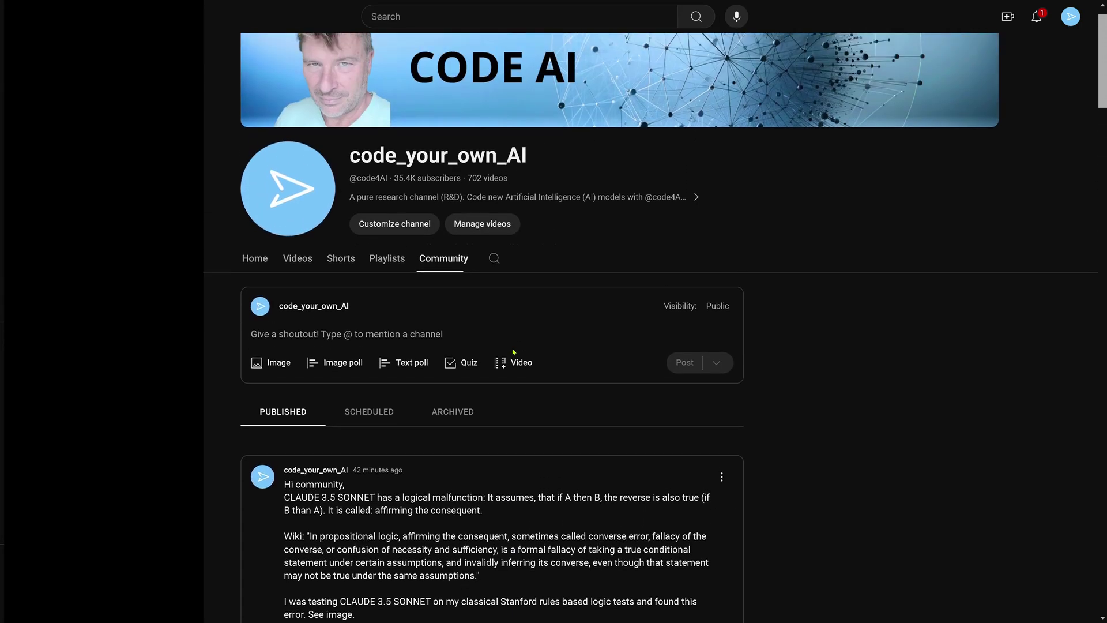